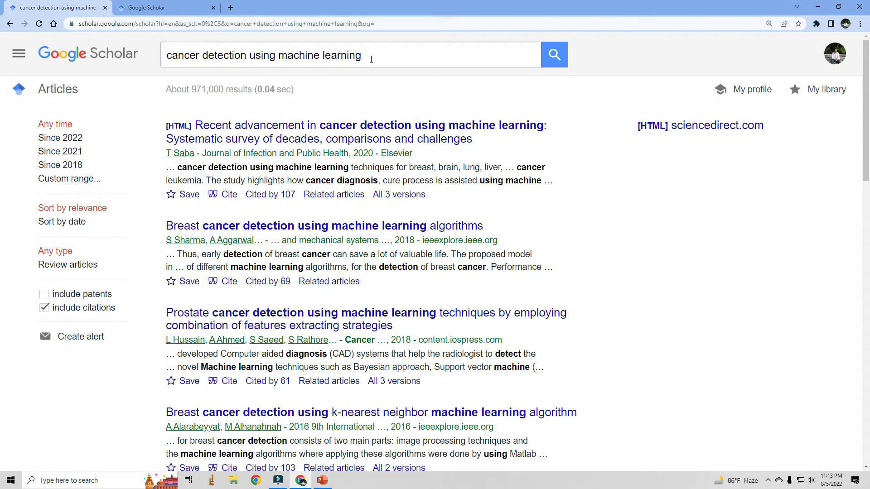
Step: Look through the article results for "cancer detection using machine learning" and check the outline slide in PowerPoint
scroll(342, 150, down, 5)
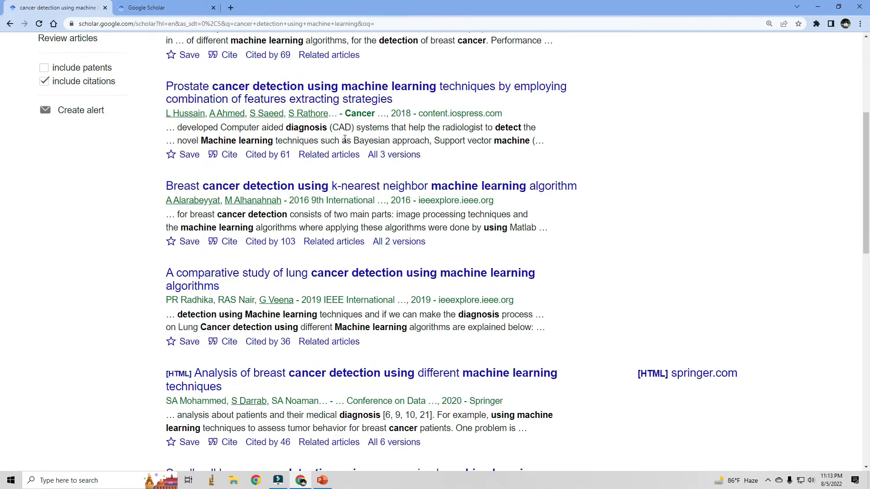
scroll(342, 149, down, 3)
scroll(317, 136, up, 9)
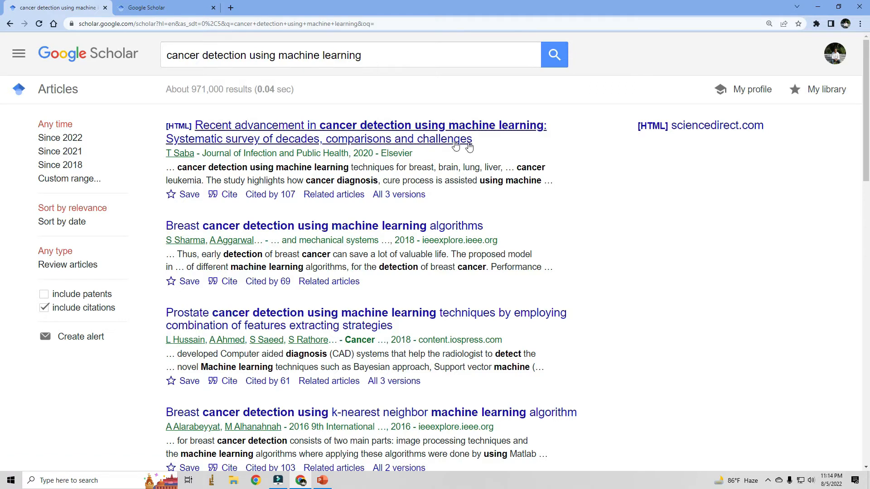
click(352, 55)
drag(379, 54, 169, 51)
click(580, 101)
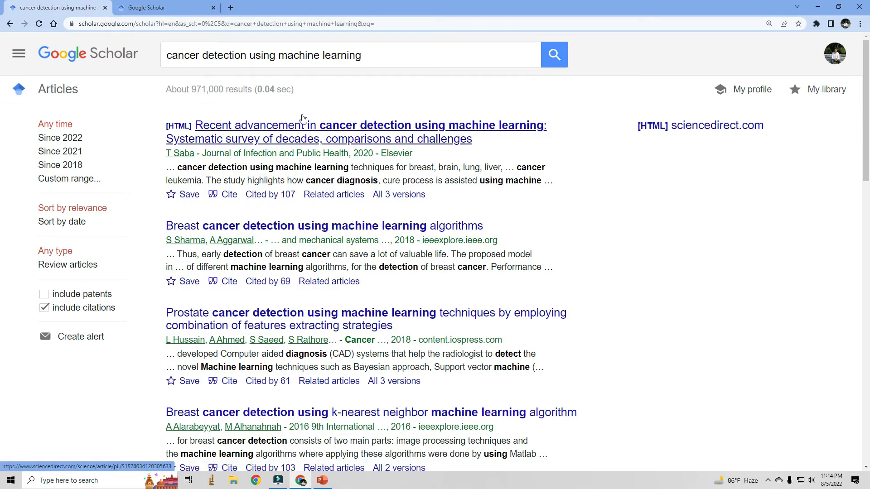
click(373, 58)
click(568, 90)
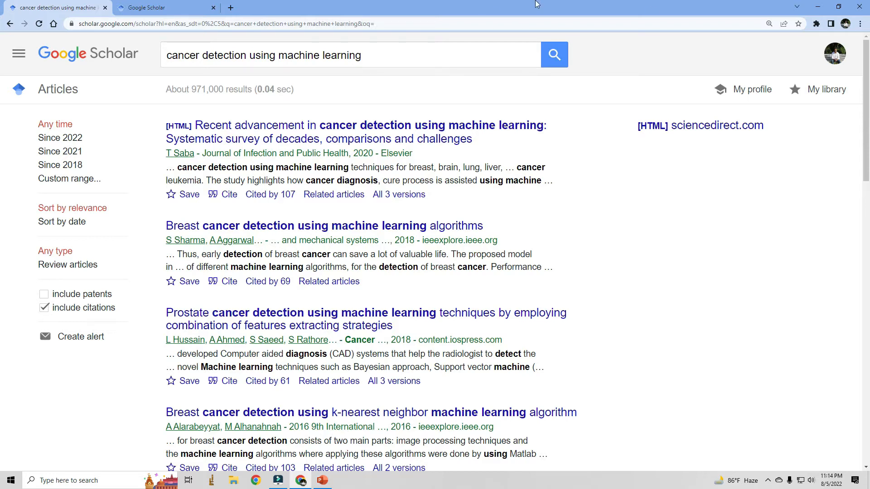
click(322, 481)
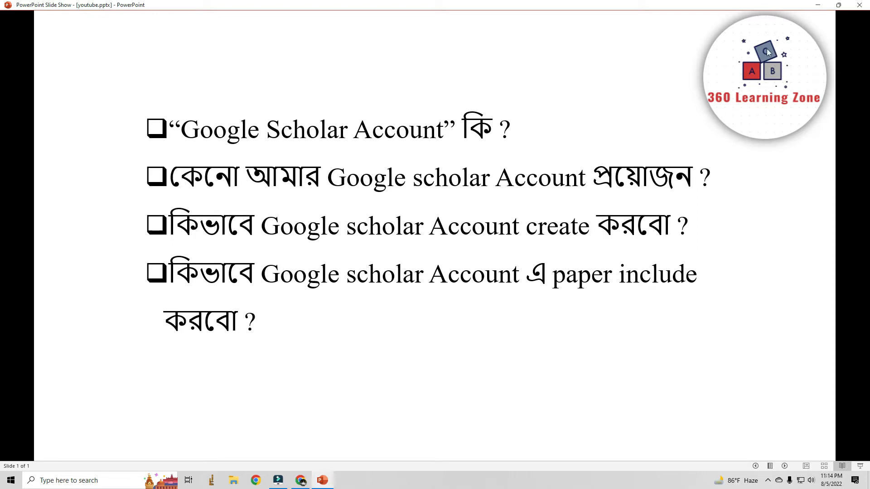
click(818, 5)
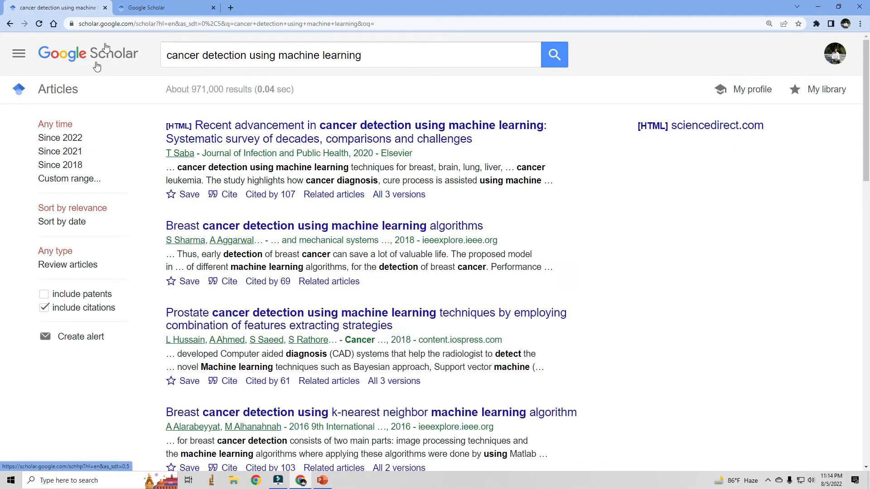
Step: Go to the Google Scholar home page in the second browser tab and open the personal profile form
click(140, 8)
click(139, 24)
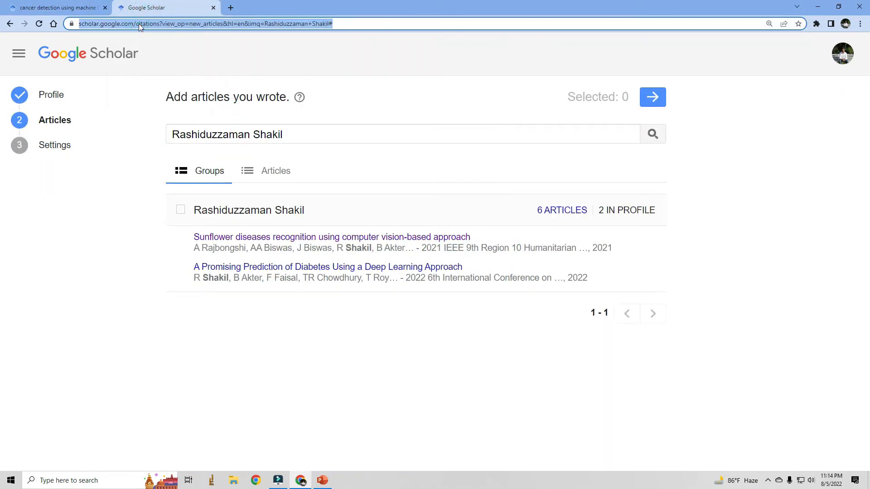
text(google scholar)
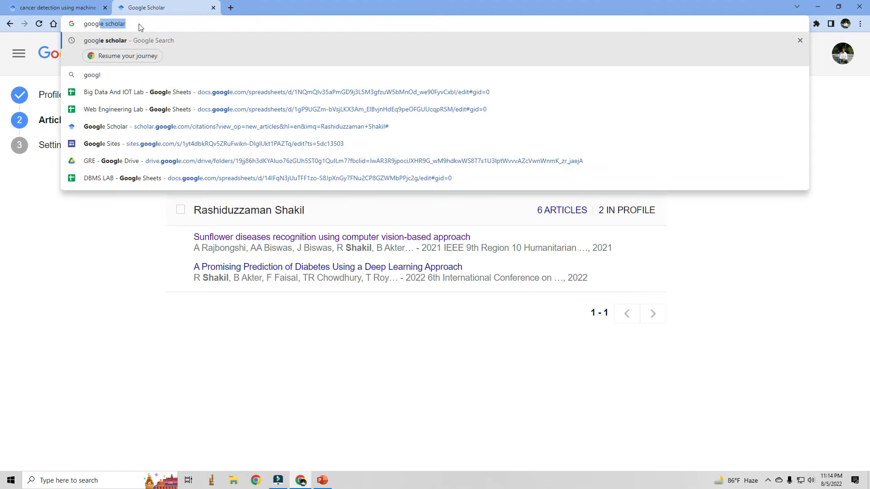
key(Return)
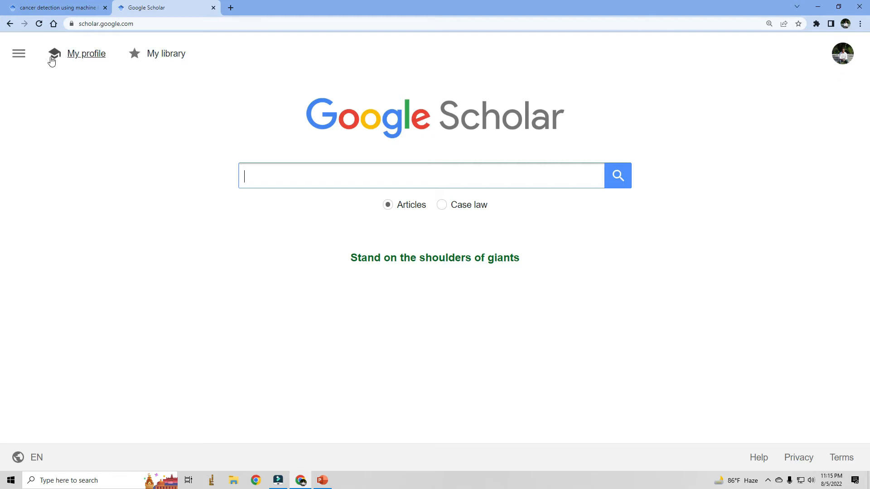
click(79, 59)
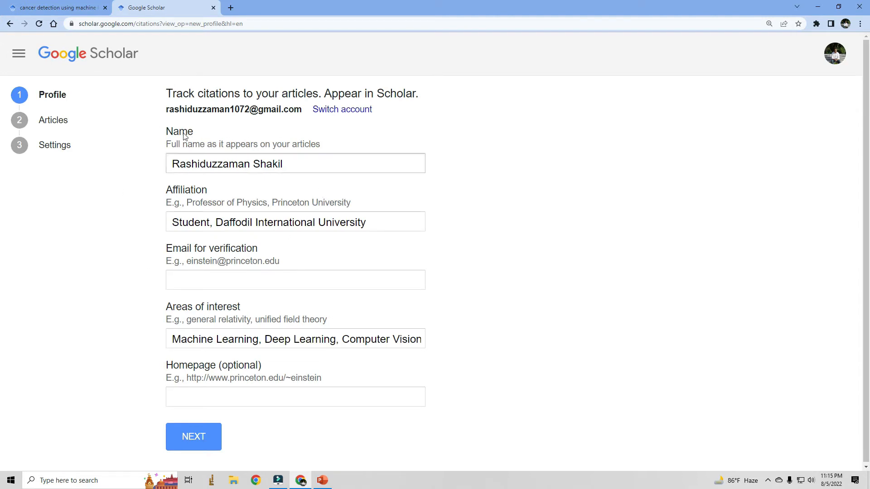
Step: Examine the full name and the role and university given as affiliation in the profile form
click(230, 163)
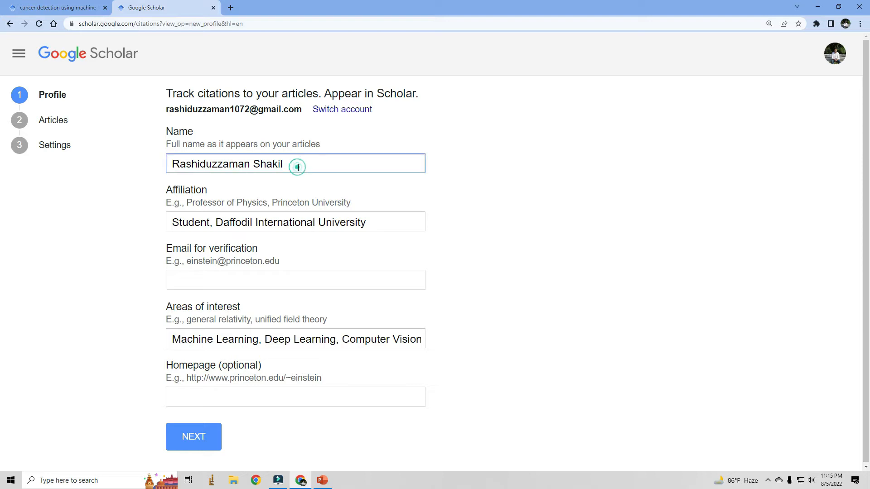
drag(297, 165, 168, 165)
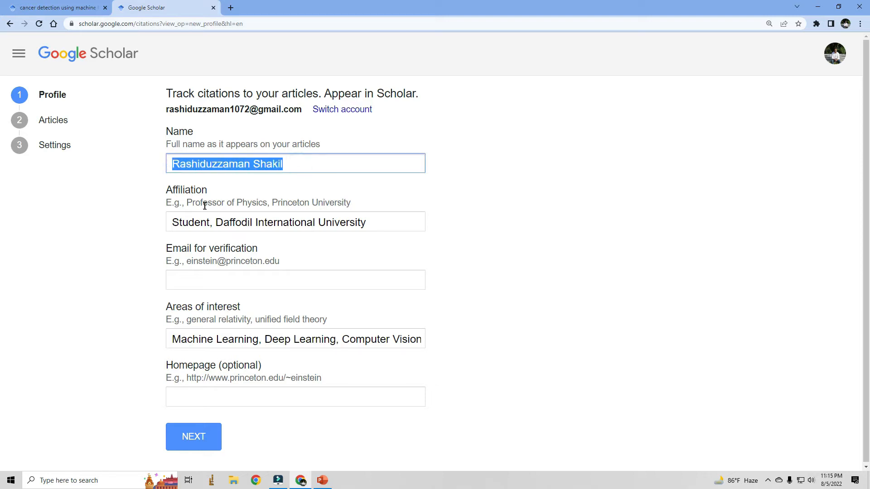
drag(210, 224, 170, 223)
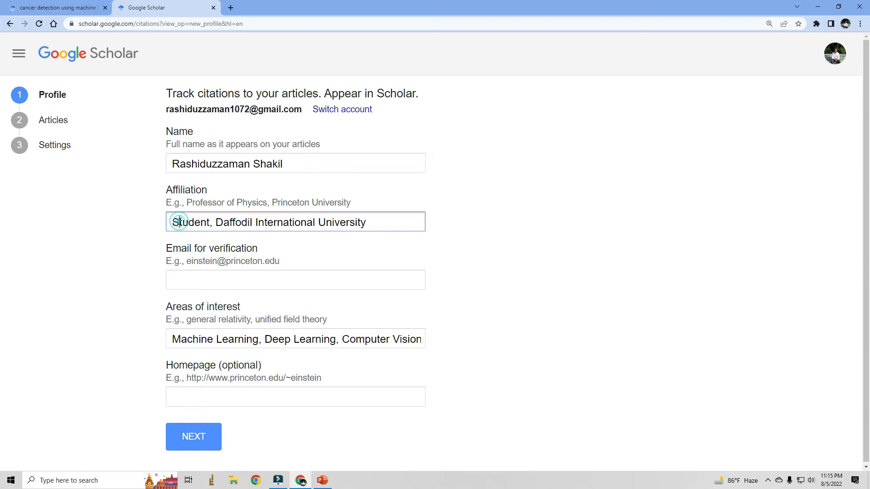
click(180, 222)
drag(216, 222, 367, 223)
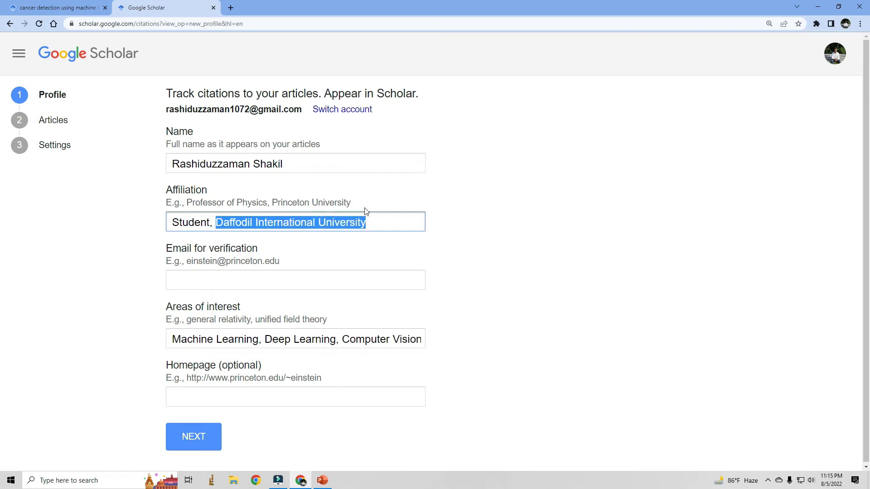
click(364, 208)
drag(373, 223, 321, 222)
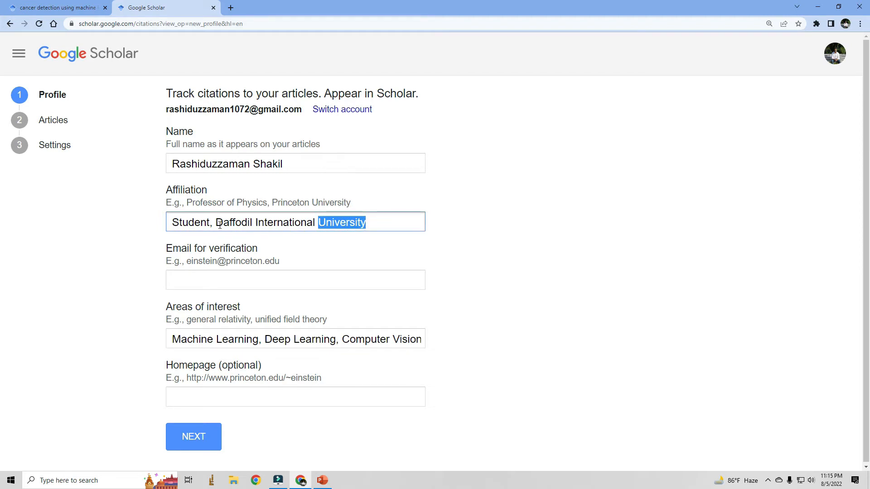
drag(218, 223, 357, 222)
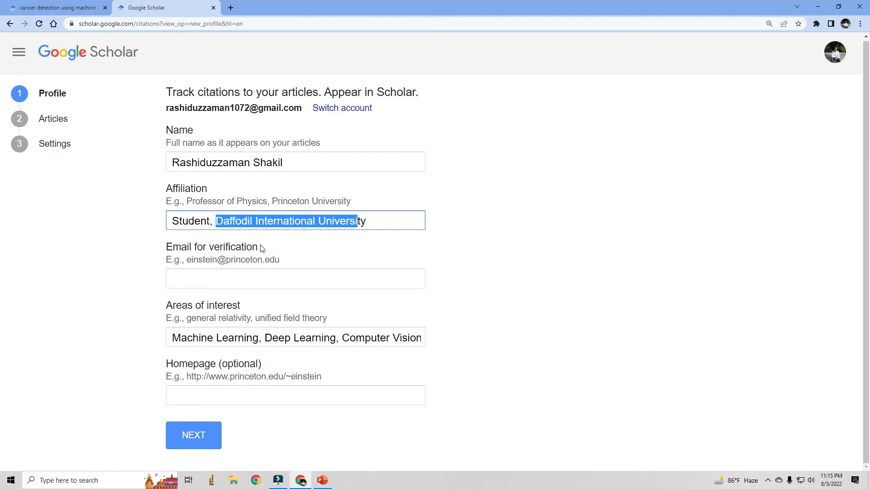
Step: Check the verification email, areas of interest and homepage fields, and continue to the Articles stage of the profile setup
click(259, 282)
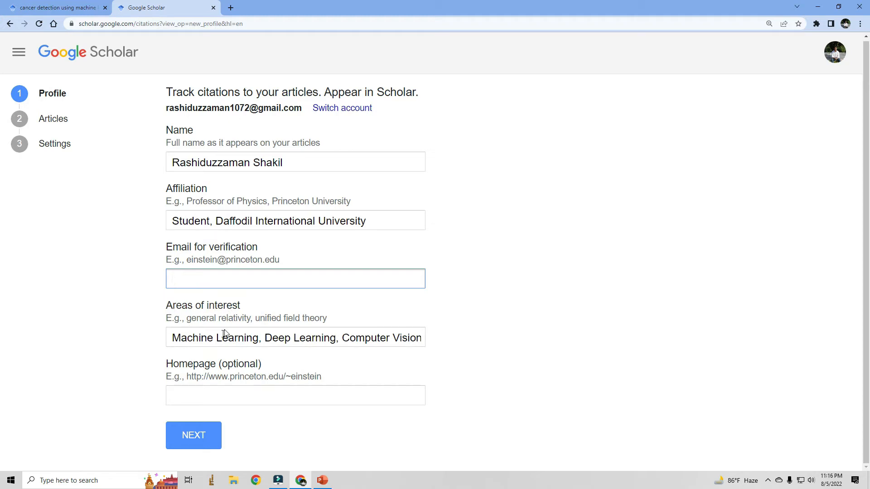
click(173, 338)
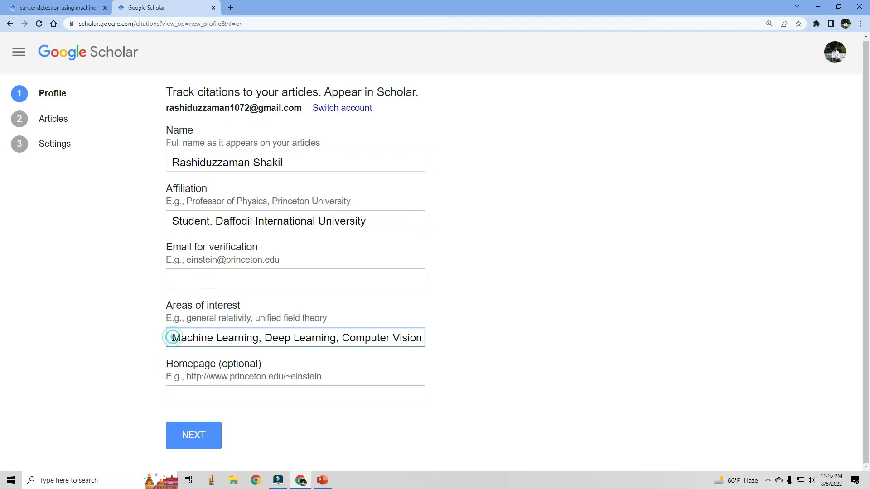
drag(173, 338, 192, 338)
click(192, 338)
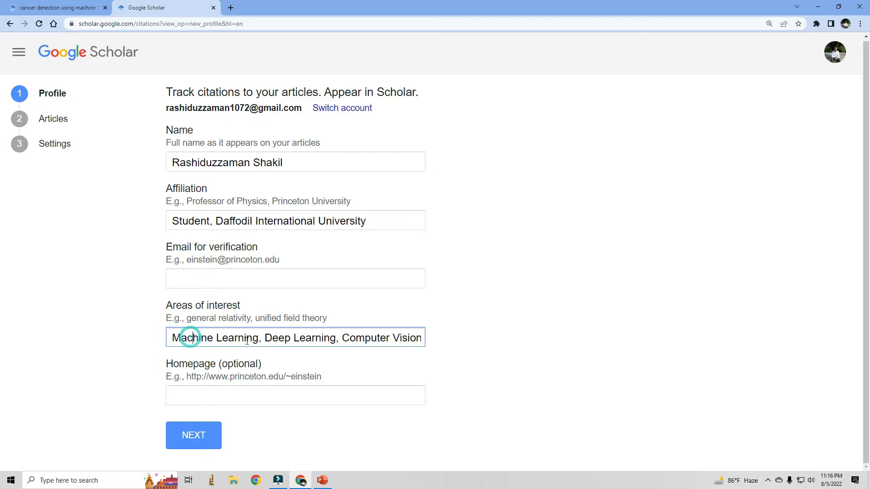
click(260, 339)
drag(262, 340, 174, 342)
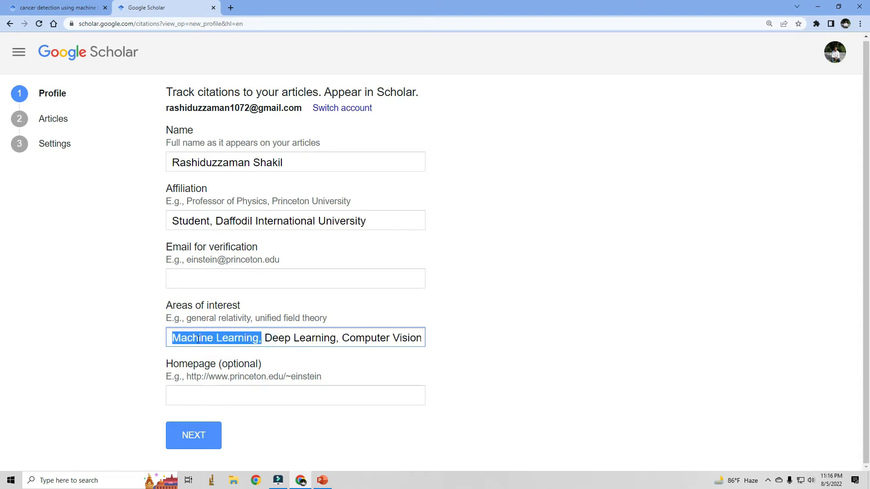
click(214, 394)
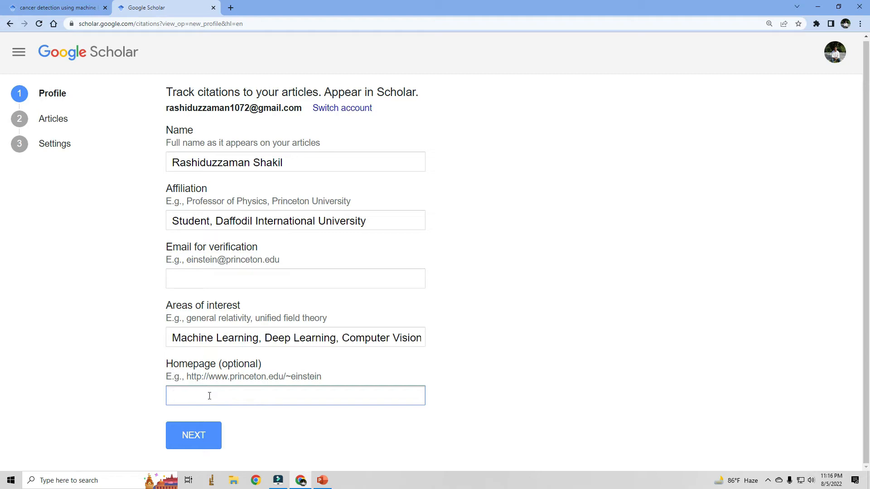
click(204, 439)
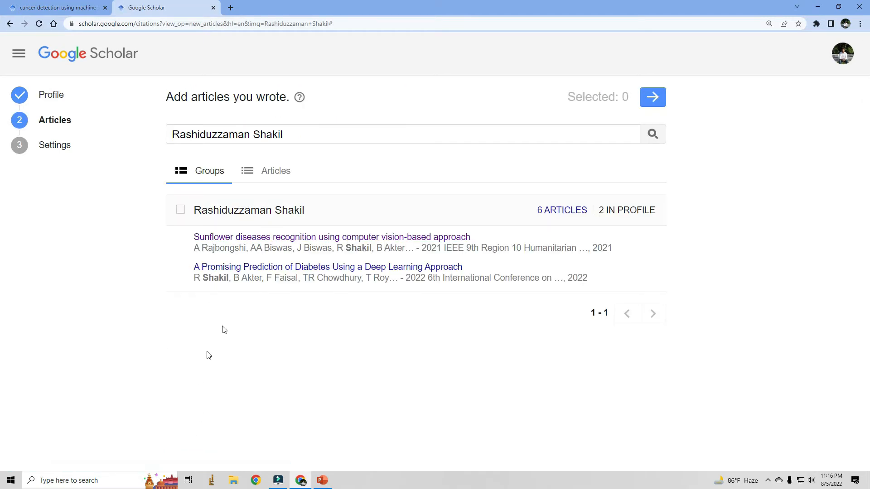
Step: Examine the author name used as the search term for finding the articles to add
click(316, 133)
drag(218, 135, 170, 135)
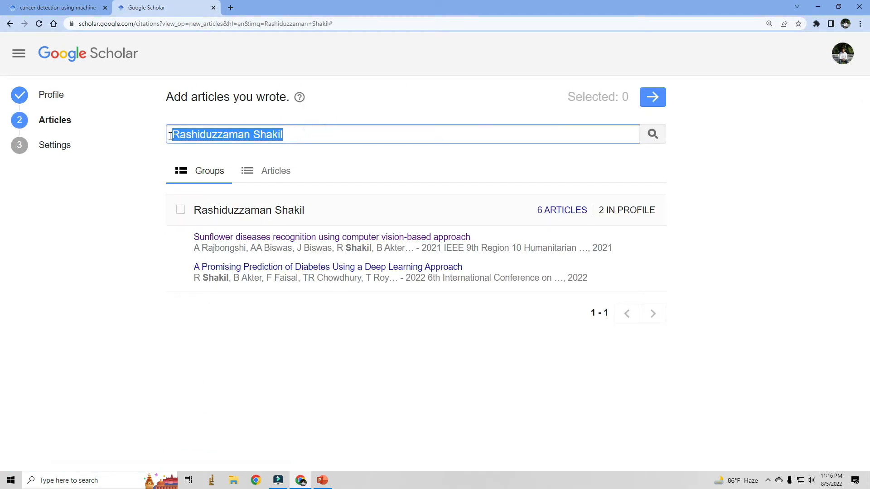
click(327, 136)
drag(317, 135, 181, 139)
click(306, 136)
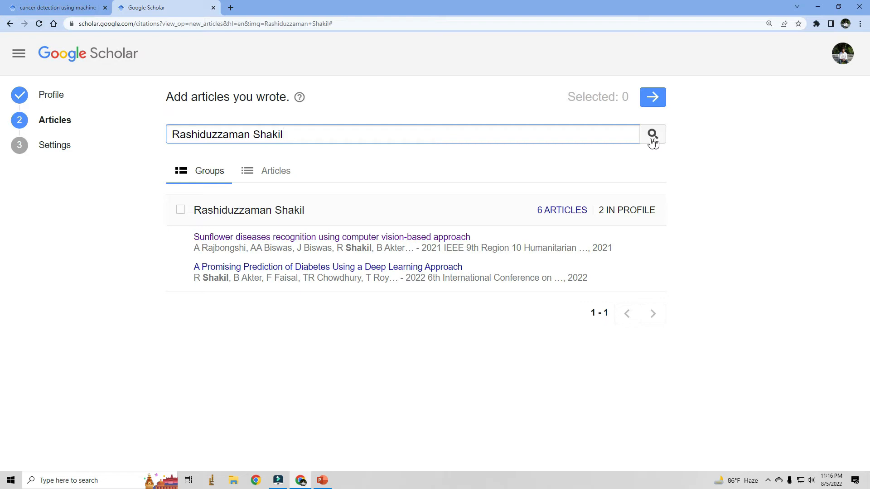
click(538, 138)
drag(294, 135, 171, 135)
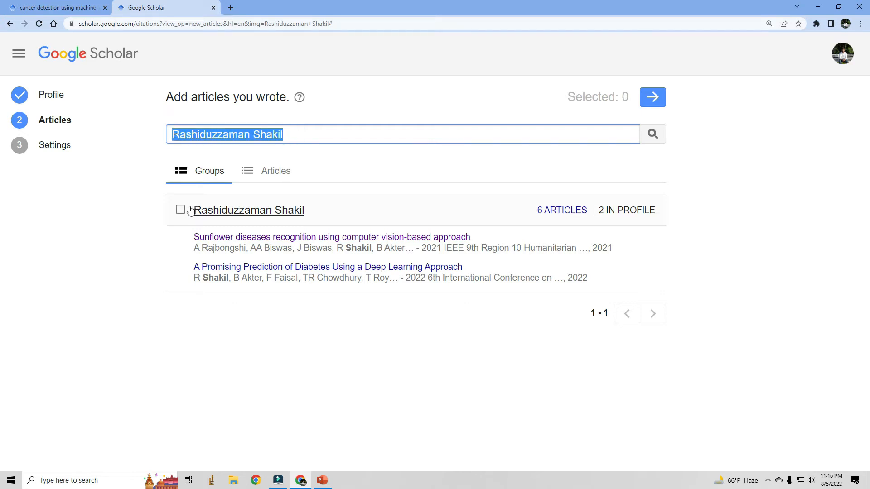
click(307, 133)
drag(305, 134, 204, 135)
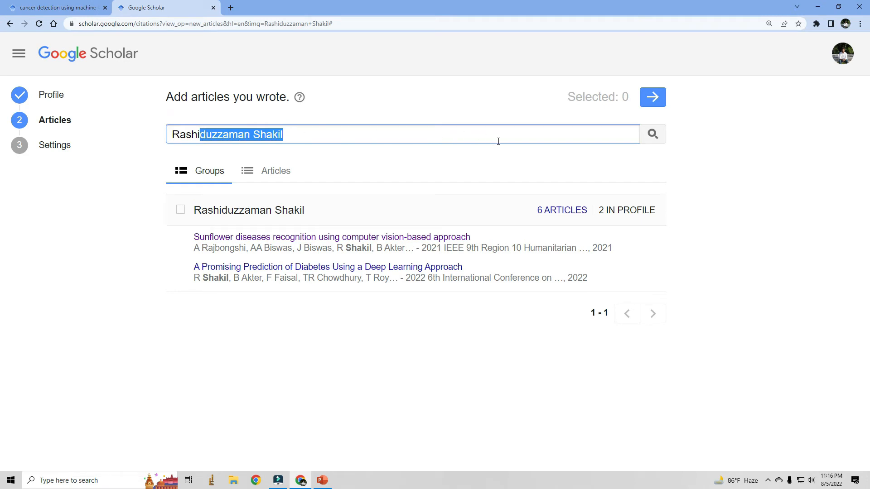
click(382, 141)
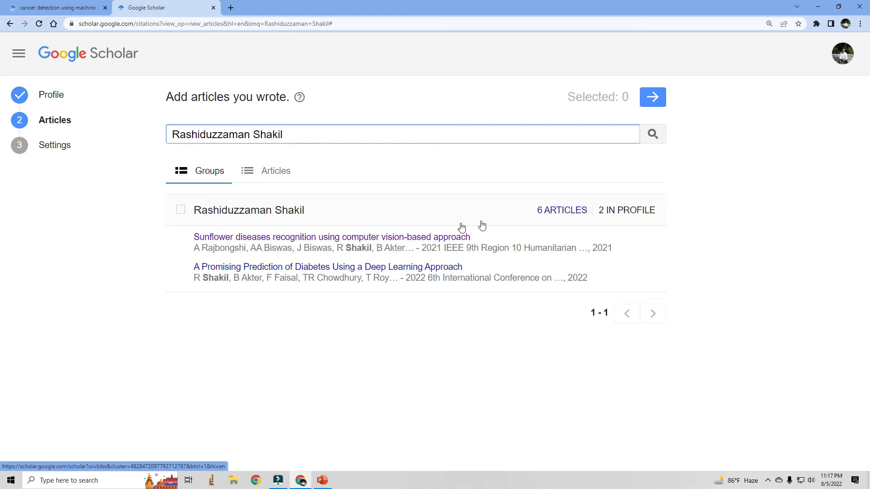
Step: Open the author group's full article list, select the VegNet cauliflower disease dataset article, and continue to the Settings stage
click(567, 210)
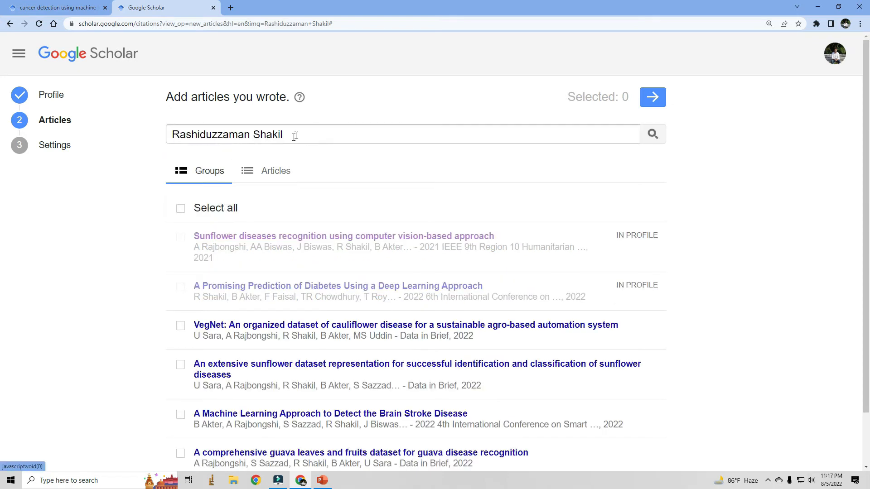
scroll(297, 136, down, 2)
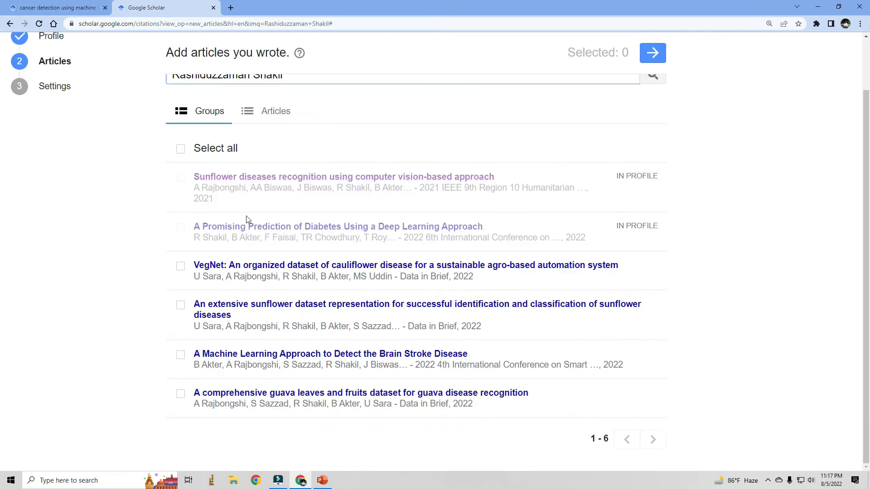
click(180, 268)
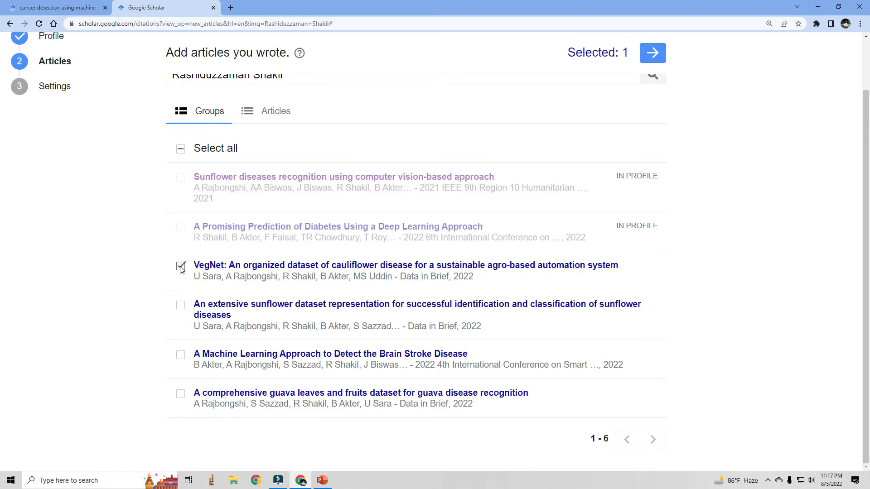
click(658, 54)
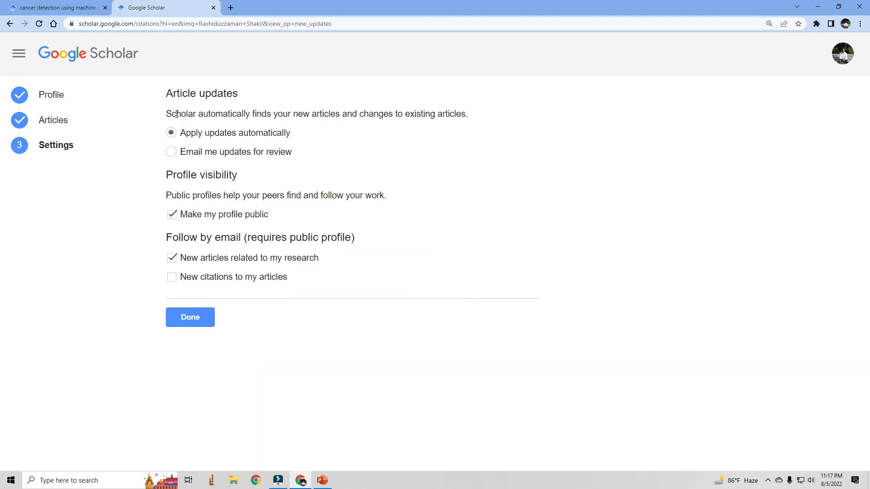
Step: Read the description of article updates in the profile settings
drag(168, 114, 392, 115)
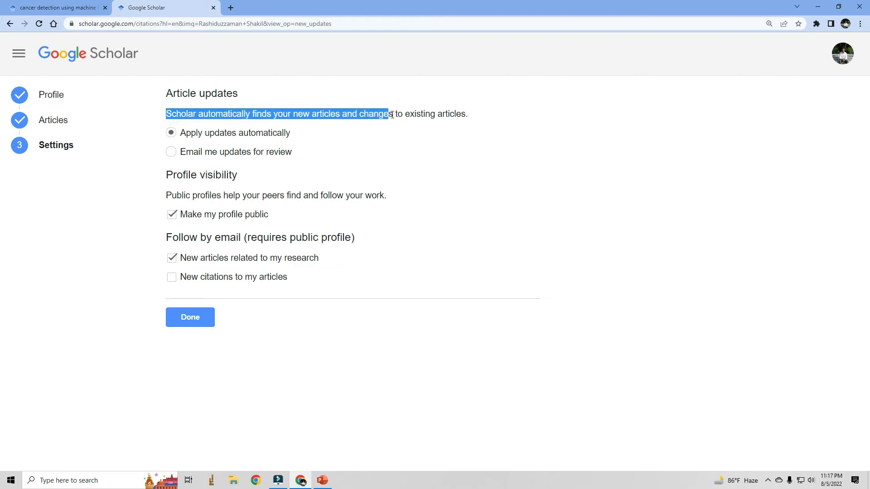
click(414, 114)
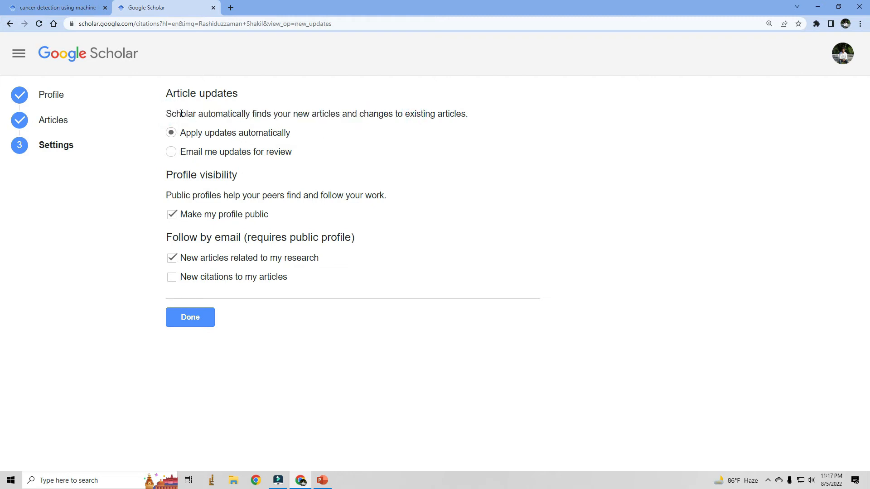
drag(168, 114, 466, 114)
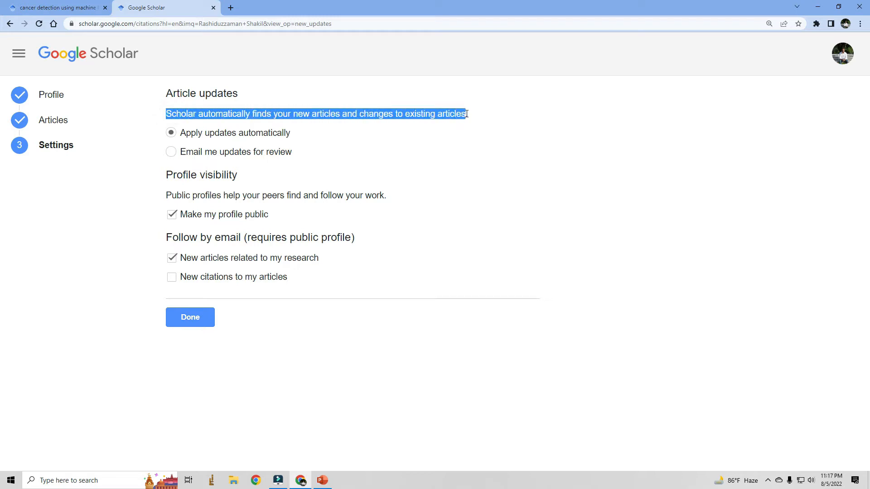
click(469, 114)
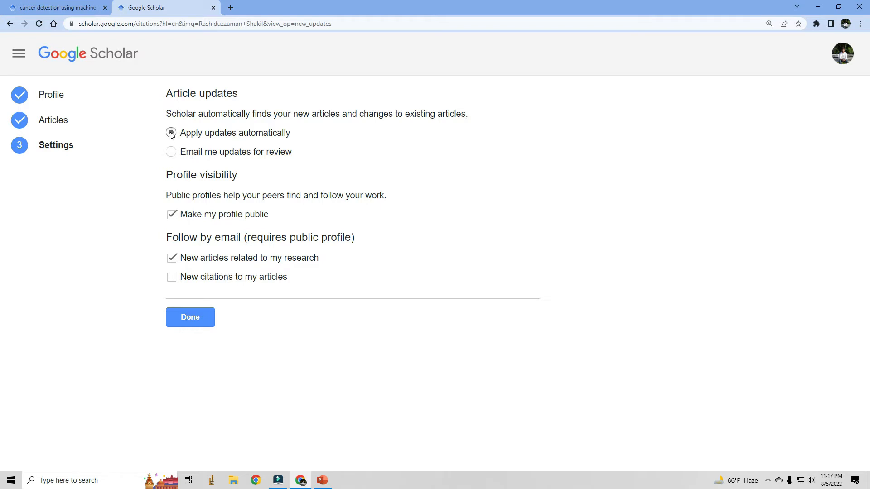
Step: Keep the profile public in the profile visibility settings and finish the profile setup
drag(170, 174, 240, 178)
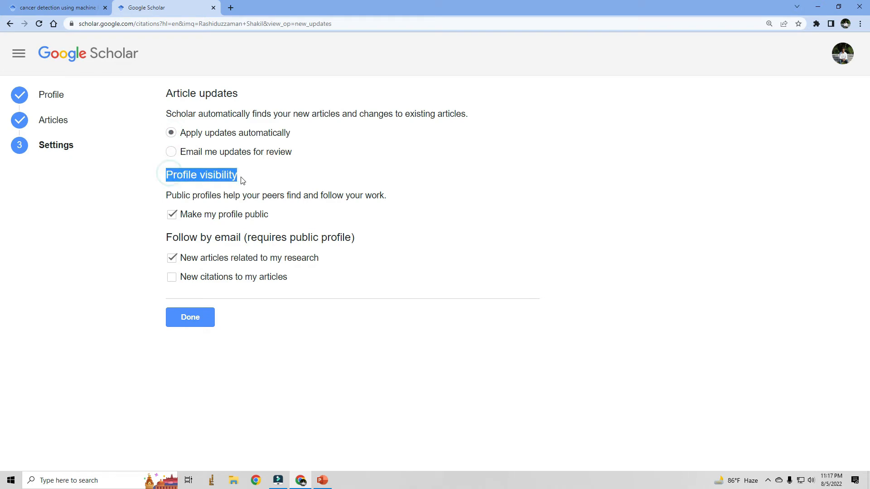
click(185, 218)
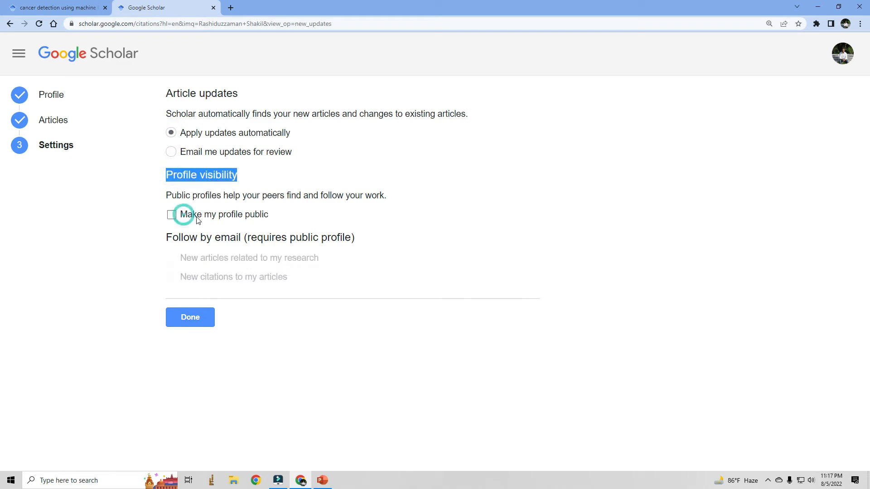
click(172, 216)
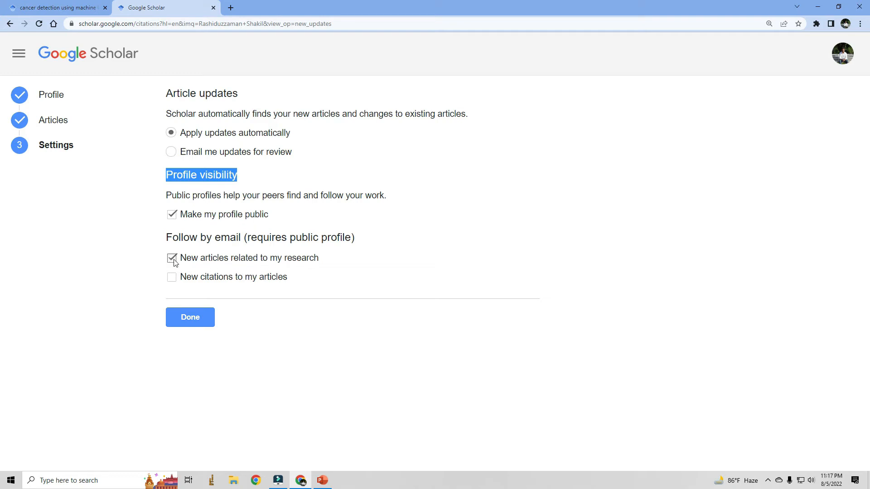
click(193, 324)
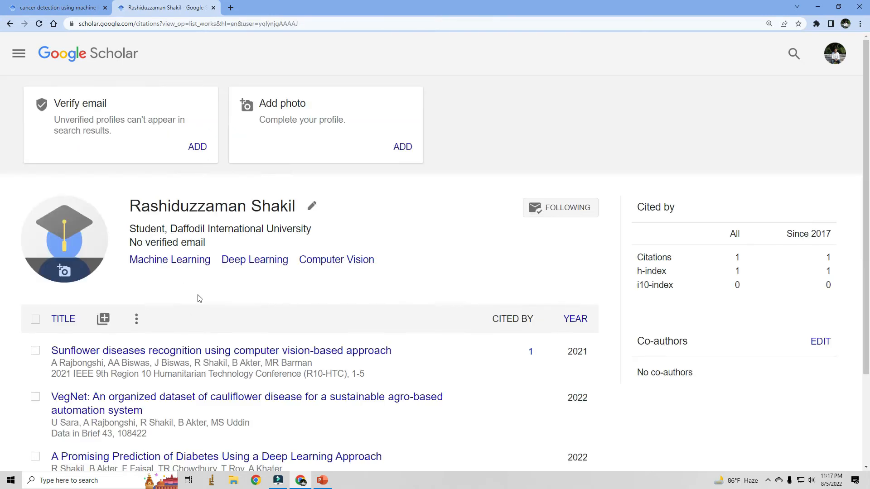
Step: Look over the new profile's article list and check the file chooser for adding a profile photo, closing it without choosing an image
scroll(202, 271, down, 2)
scroll(203, 264, down, 2)
scroll(190, 263, up, 2)
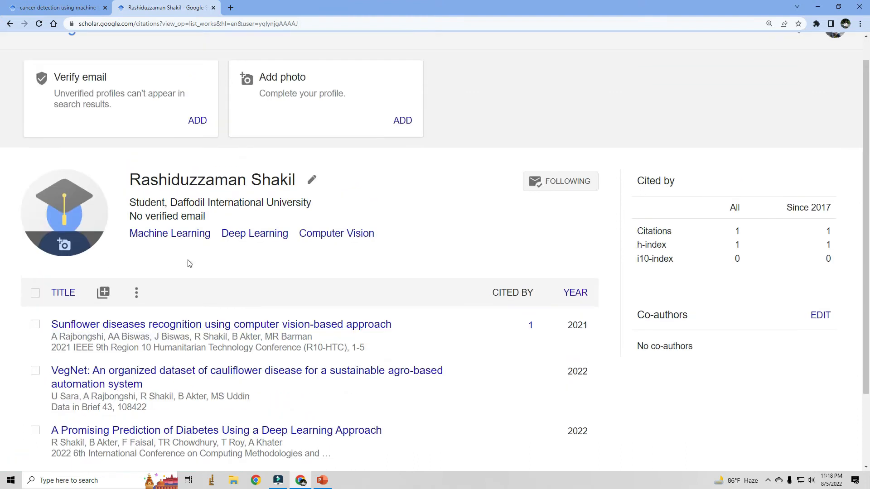
scroll(190, 263, down, 1)
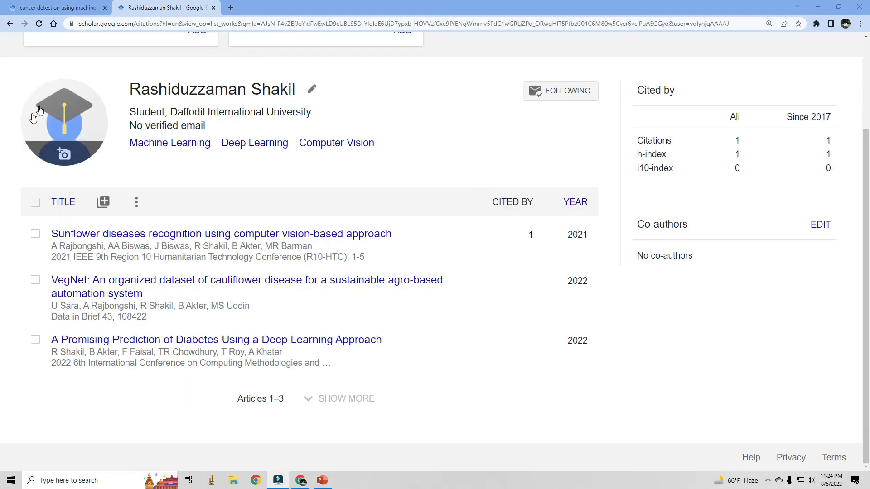
click(65, 155)
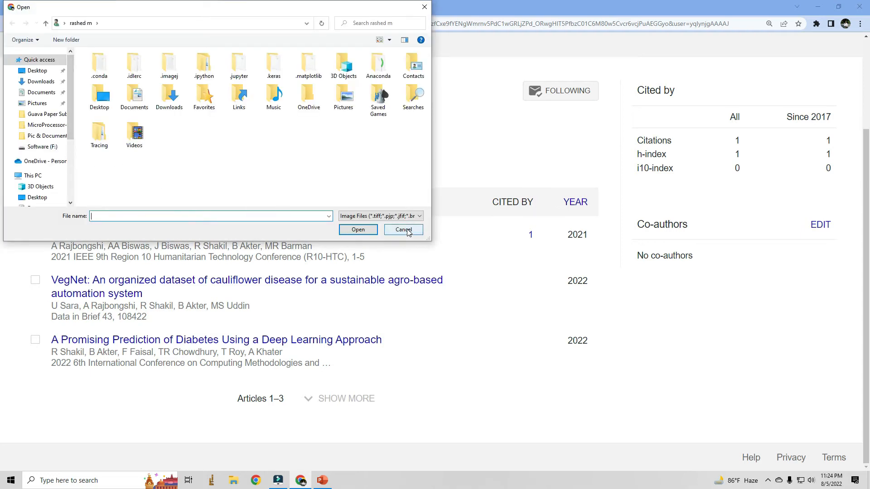
click(403, 230)
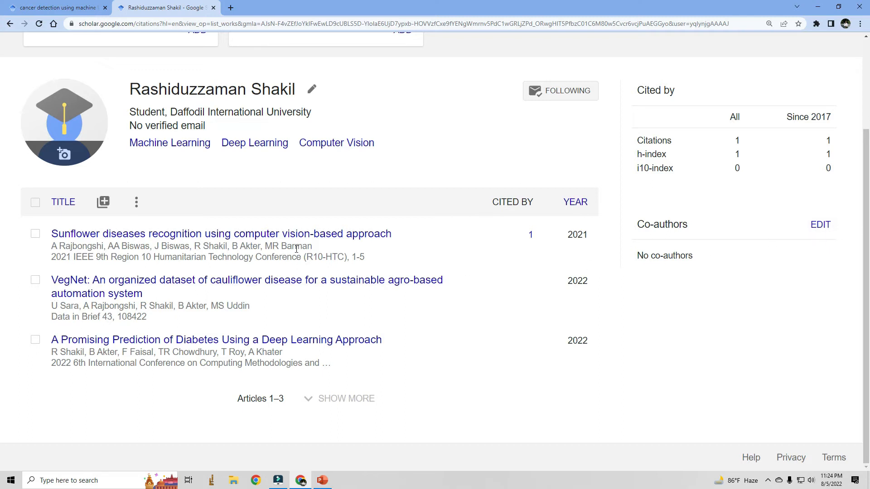
Step: Open the sunflower diseases recognition article in a new tab and view its author list on the IEEE Xplore page
click(82, 236)
right_click(83, 235)
click(115, 242)
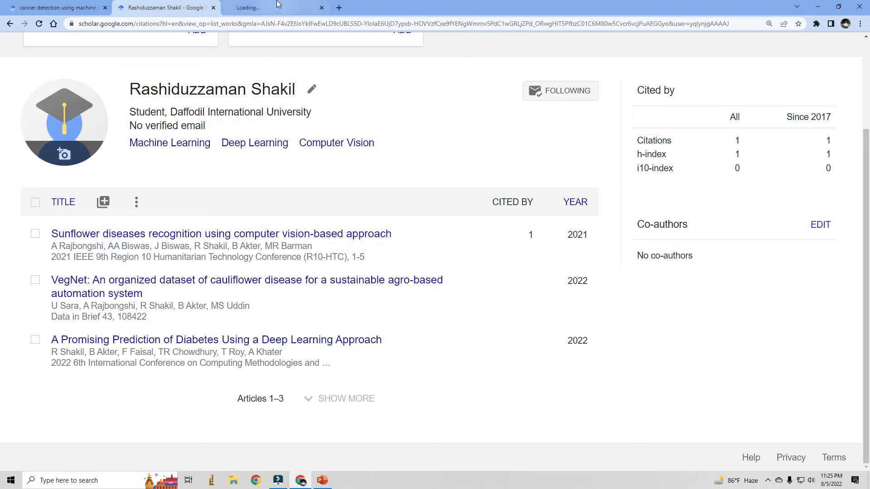
click(278, 6)
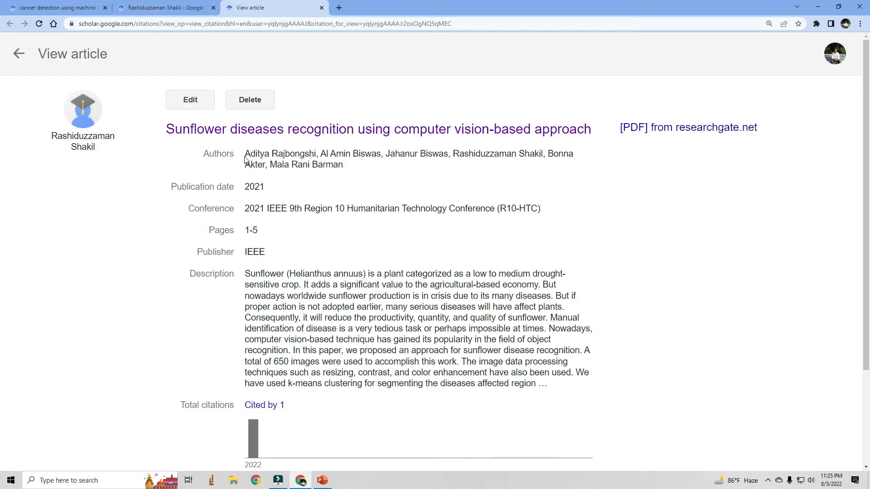
click(249, 131)
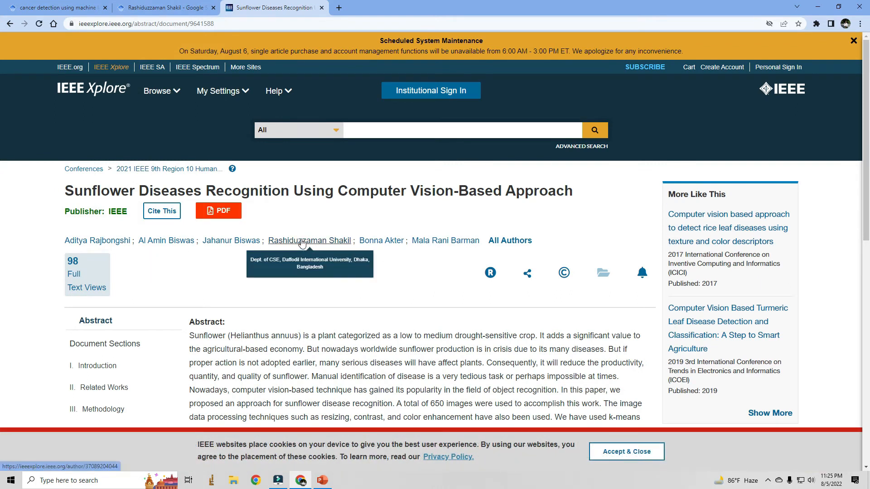
mouse_move(380, 245)
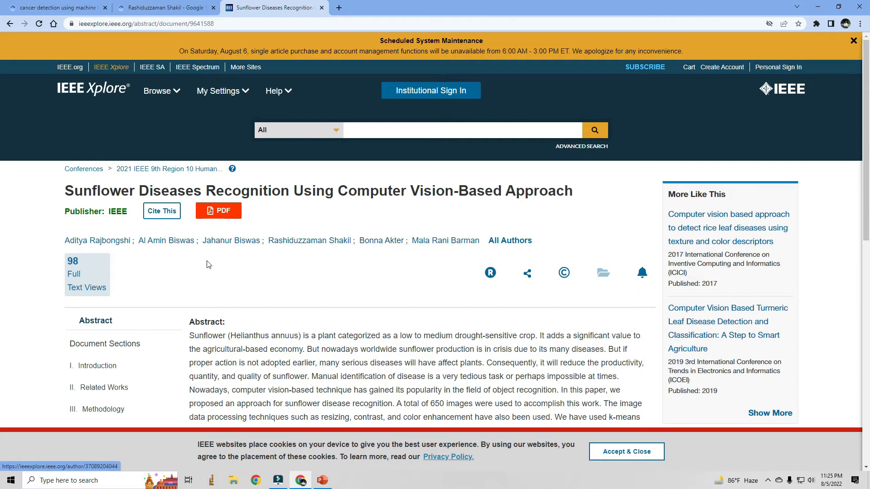
Step: Return to the Scholar profile, search for the sunflower article's fifth-listed author by full name and add that person as a co-author
click(152, 7)
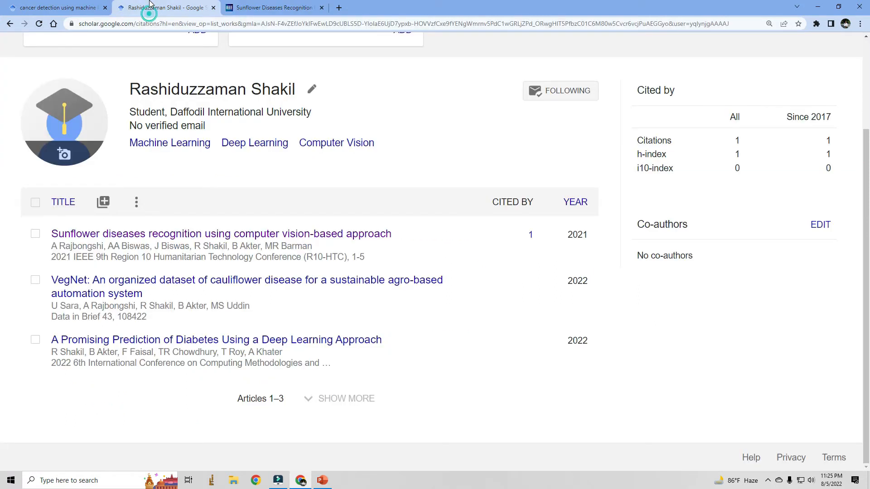
click(817, 225)
click(284, 97)
text(Bonn)
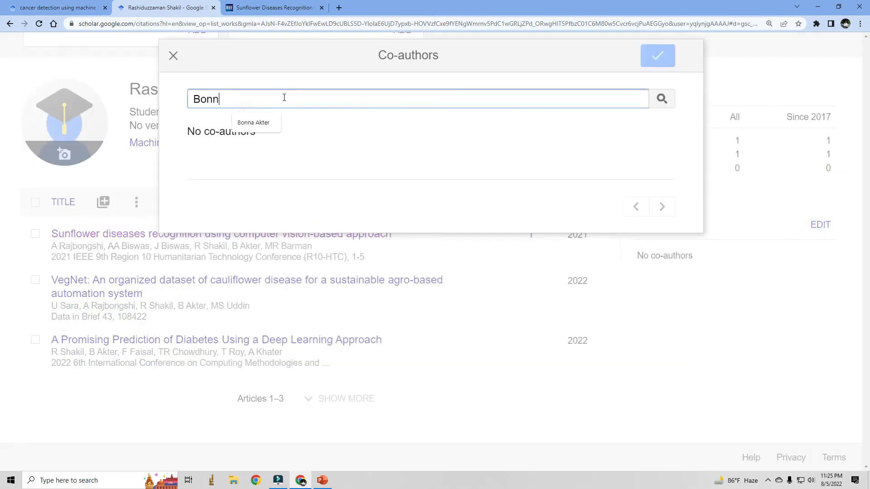
text(a Akter)
click(254, 123)
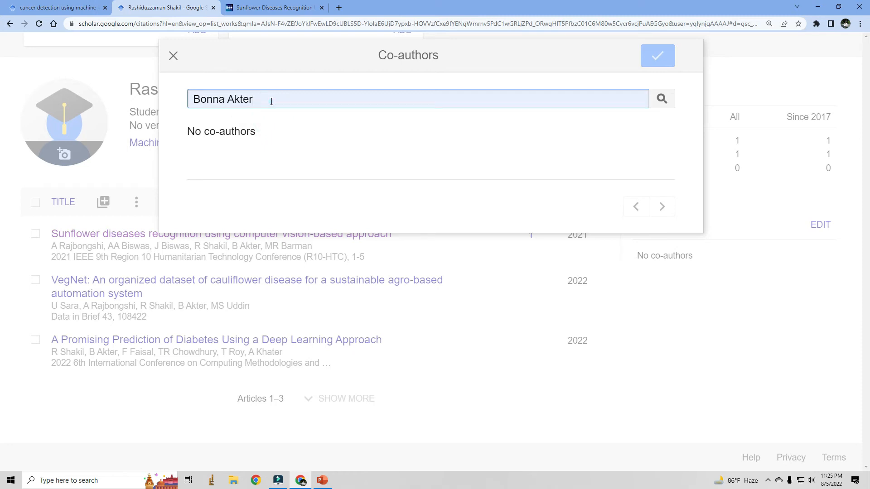
drag(272, 101, 192, 100)
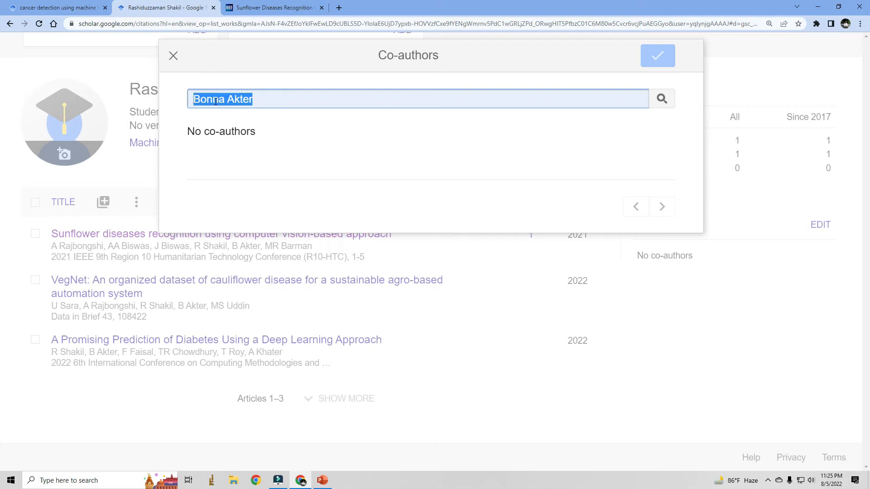
click(268, 102)
key(Return)
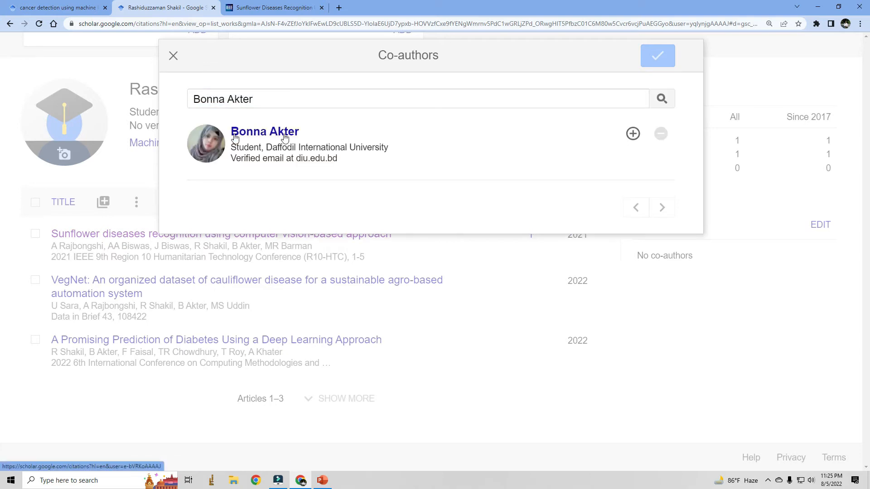
click(634, 134)
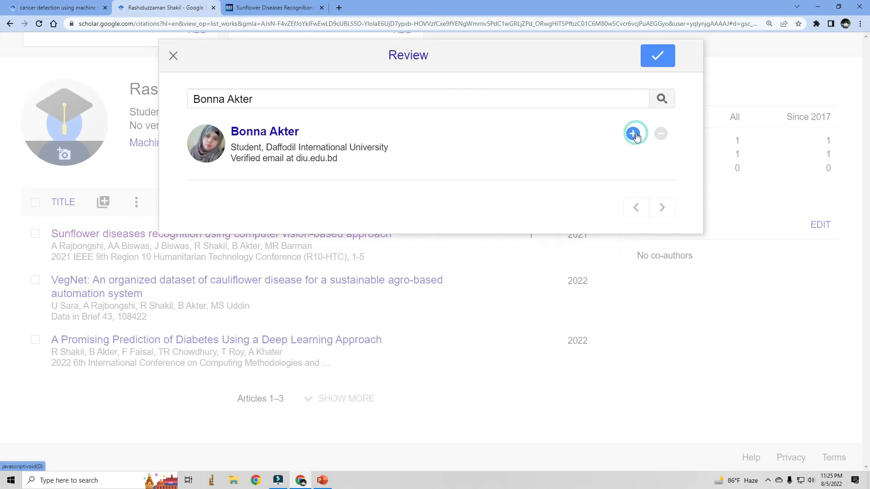
click(662, 59)
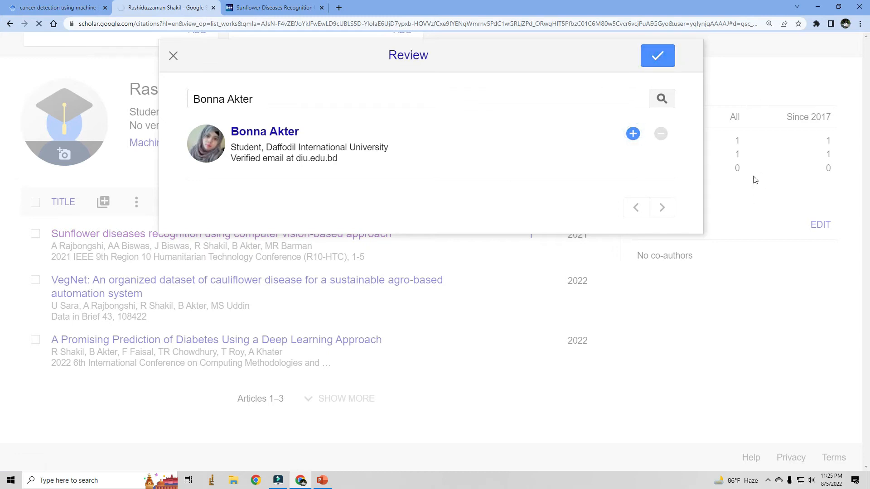
Step: Search for the sunflower article's first-listed author by full name and add that person as a second co-author
scroll(755, 313, down, 2)
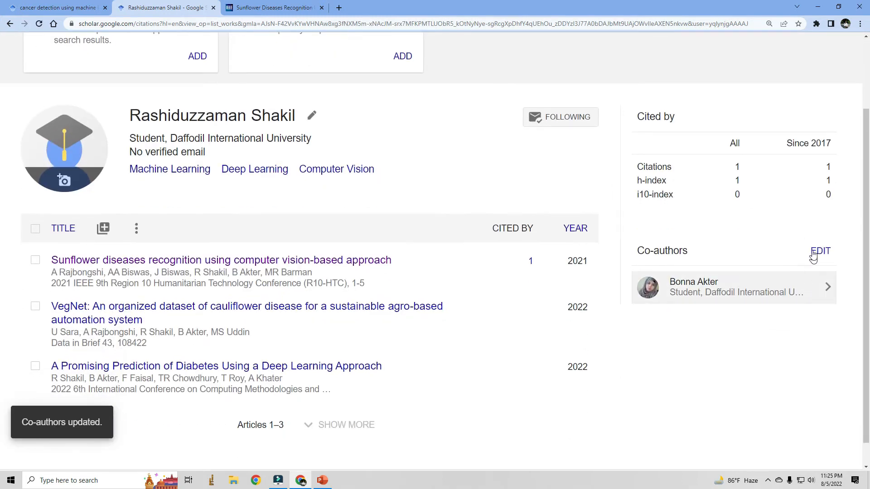
click(817, 252)
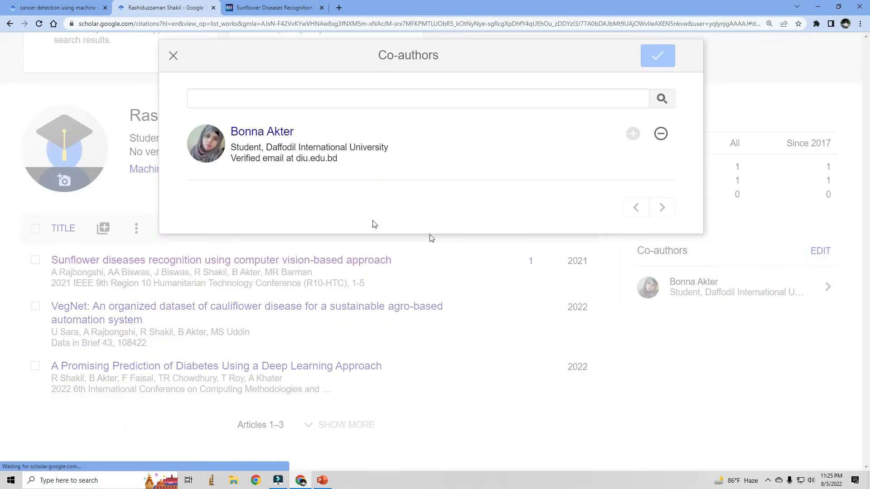
click(287, 100)
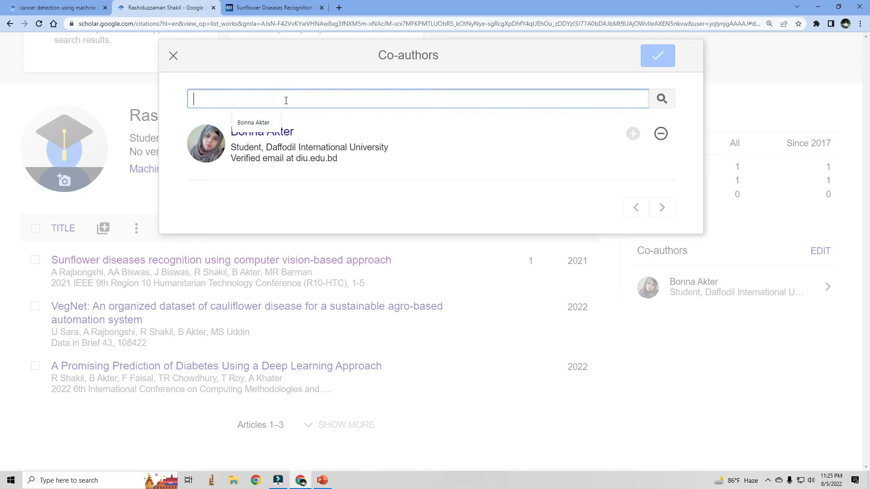
text(a Rajbongsi)
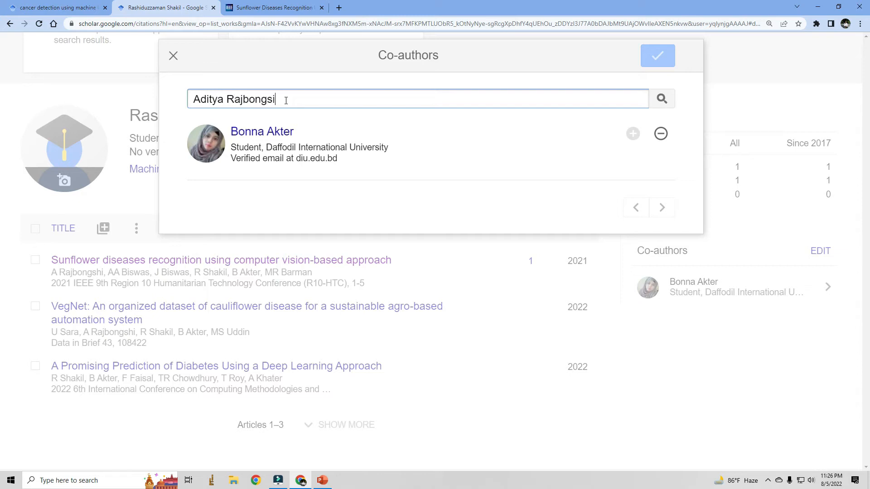
key(Return)
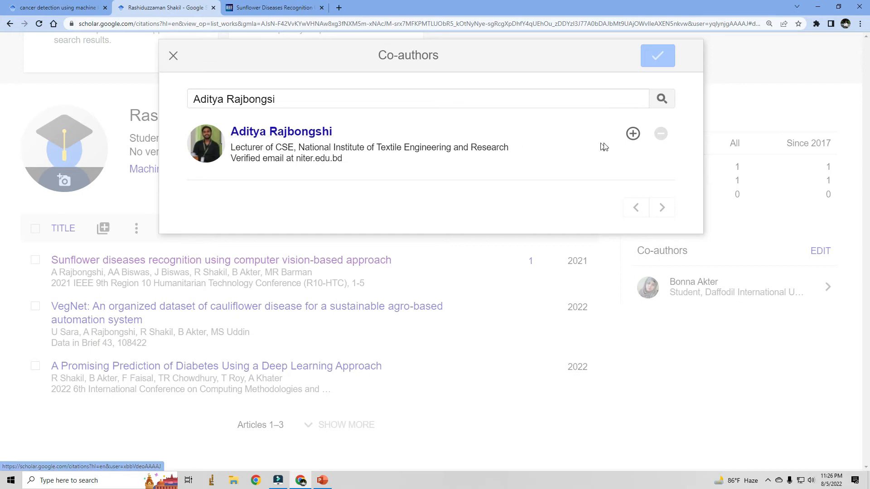
click(633, 136)
click(658, 59)
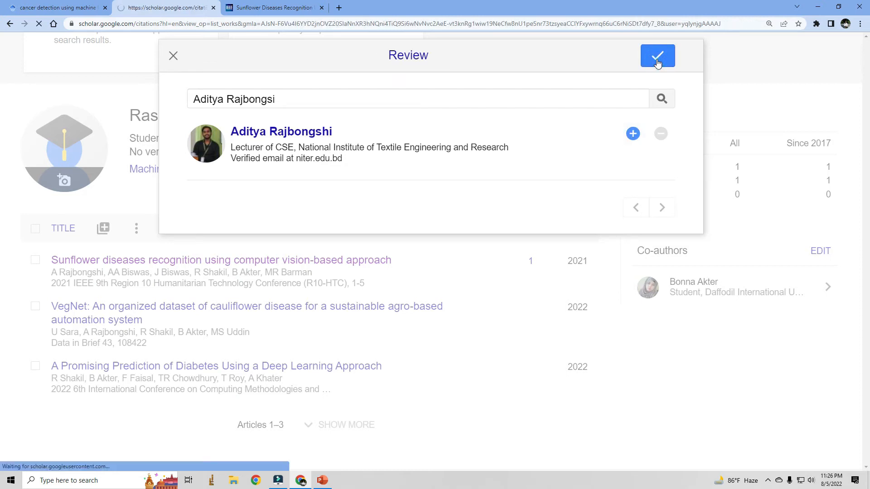
Step: Review the co-author list and the profile's email follow options, closing both without changes
scroll(732, 238, down, 1)
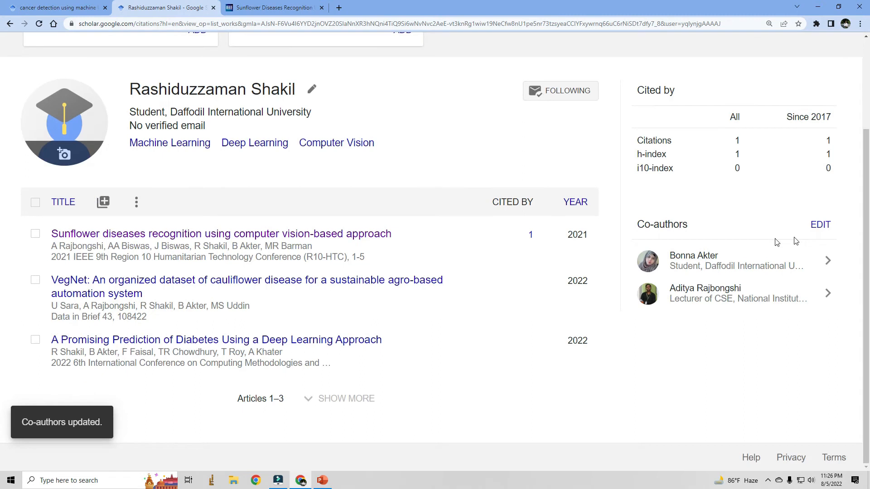
click(817, 226)
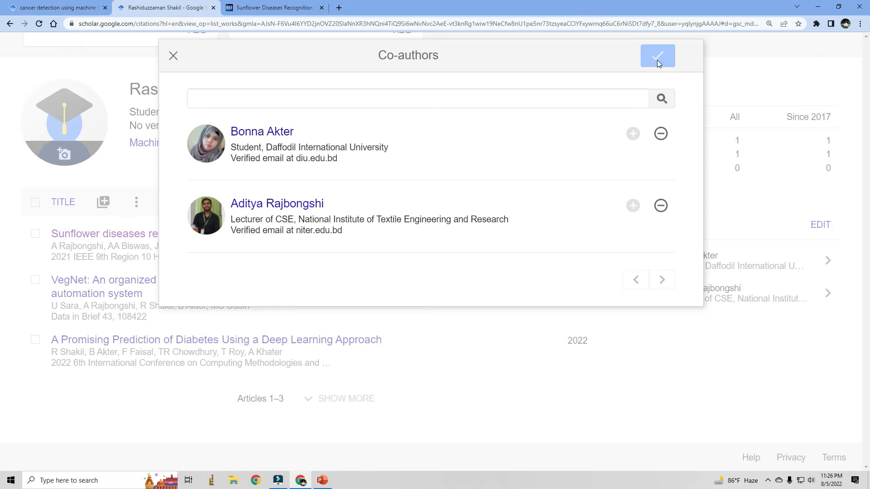
click(173, 56)
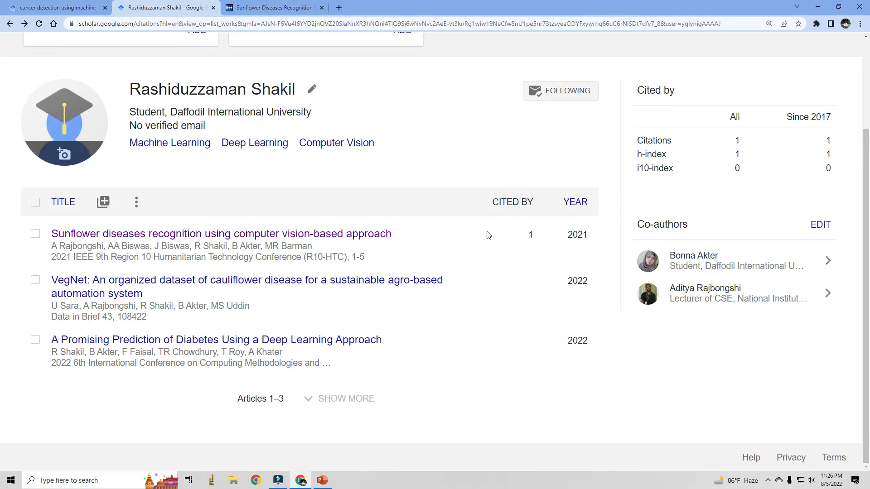
click(554, 95)
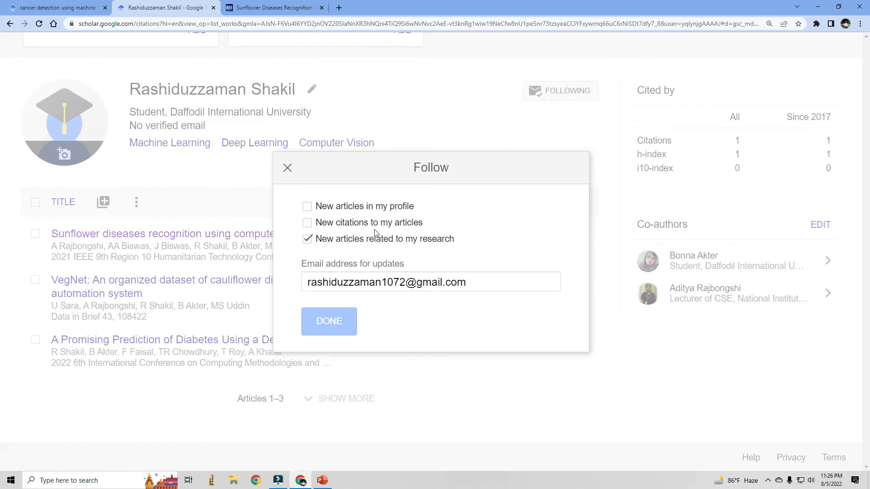
click(289, 168)
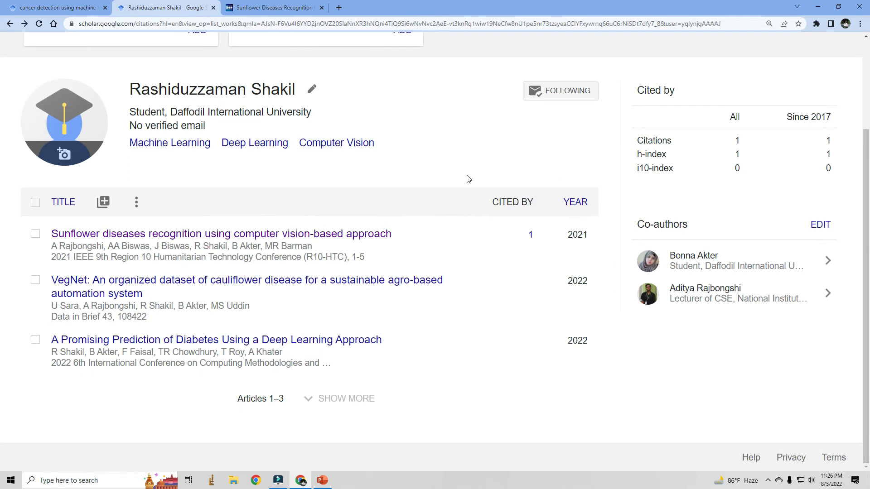
Step: Check the topic outline slide in PowerPoint, return to the Scholar profile in Chrome and review its options for adding articles
click(320, 482)
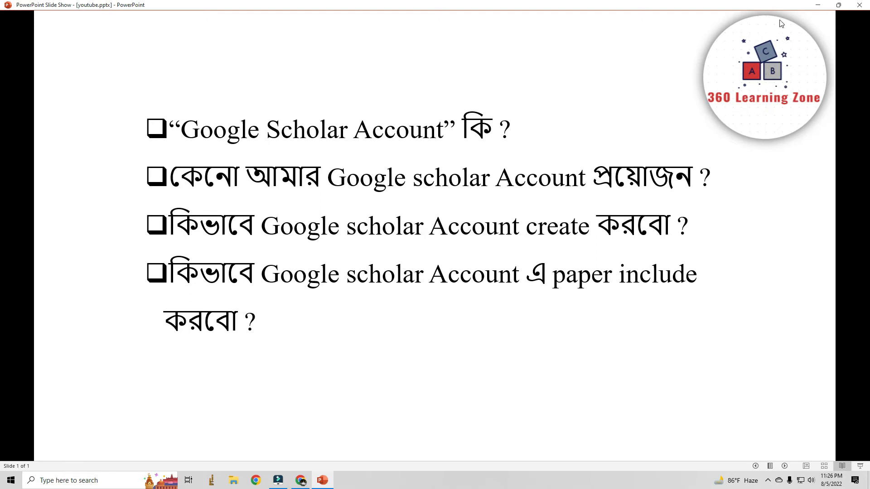
click(816, 5)
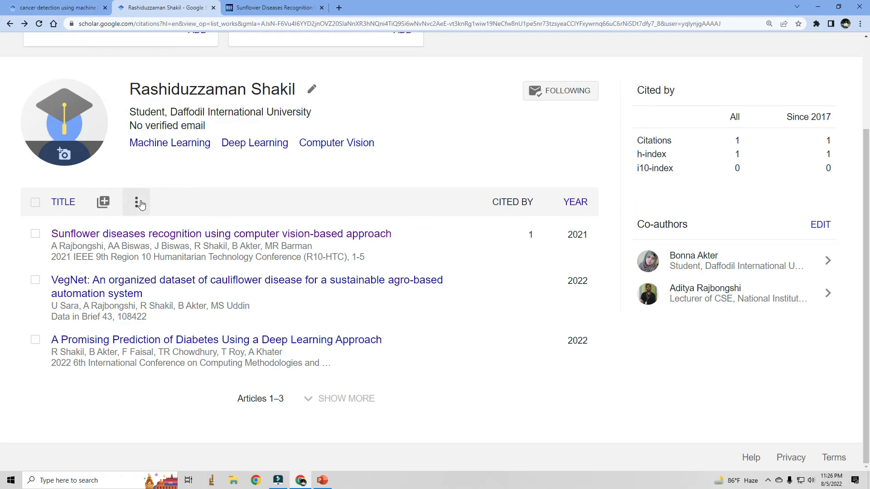
click(108, 202)
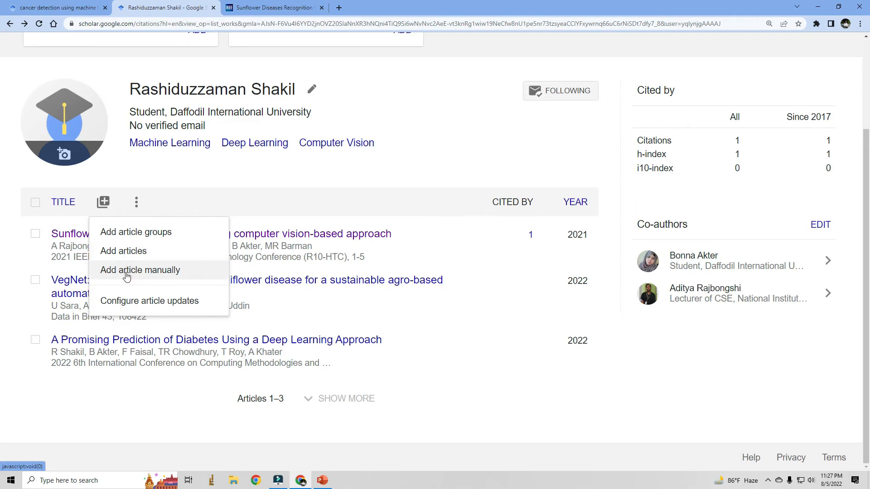
click(103, 202)
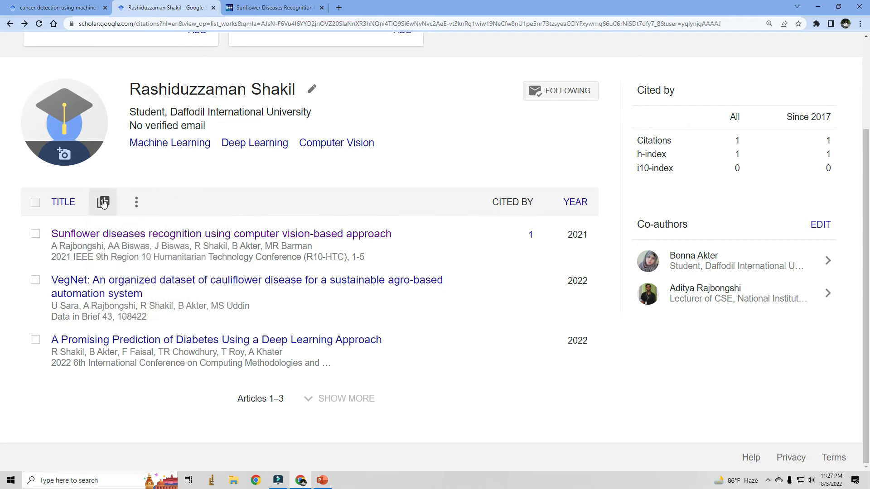
Step: Open the Add articles search and look up articles by the profile owner's full name
click(104, 202)
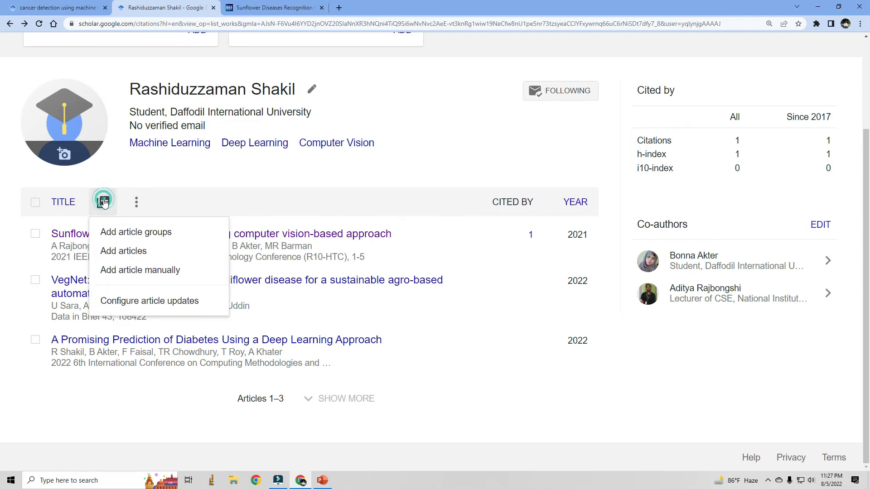
click(120, 256)
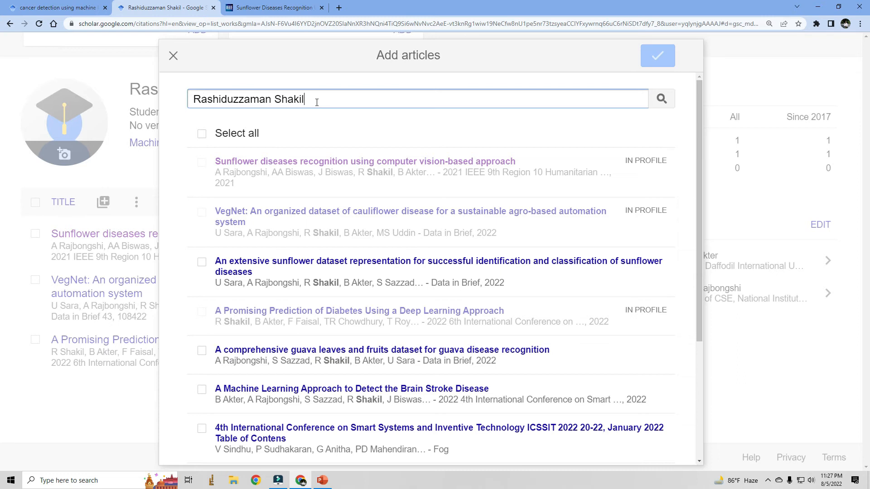
click(316, 102)
double_click(323, 100)
drag(323, 99, 184, 105)
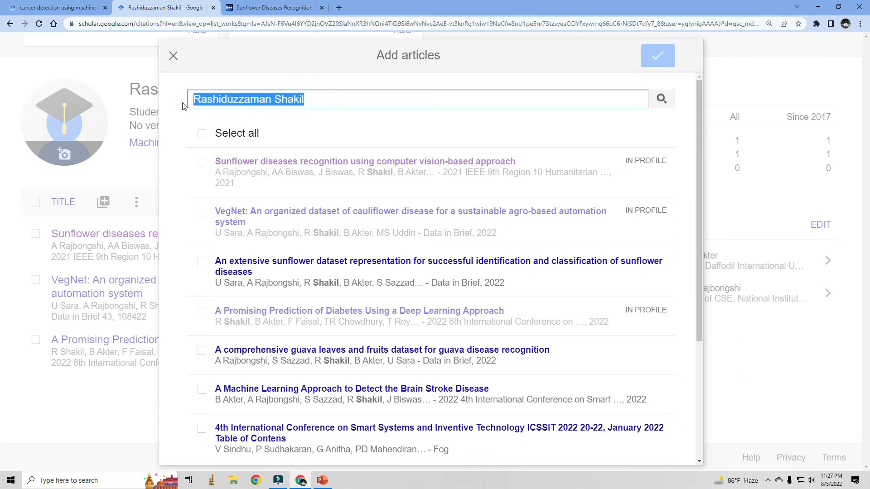
click(662, 98)
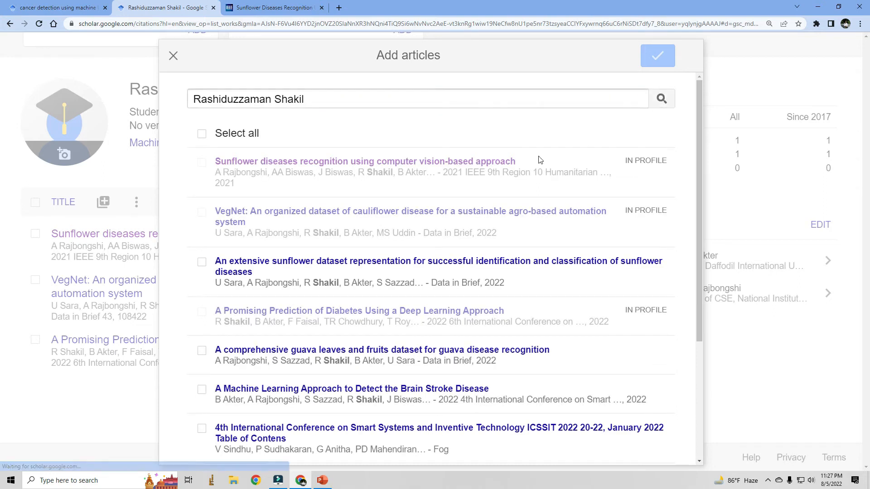
Step: Add the "extensive sunflower dataset representation" and "comprehensive guava leaves and fruits dataset" articles from the search results to the profile
scroll(384, 224, down, 1)
scroll(385, 224, down, 2)
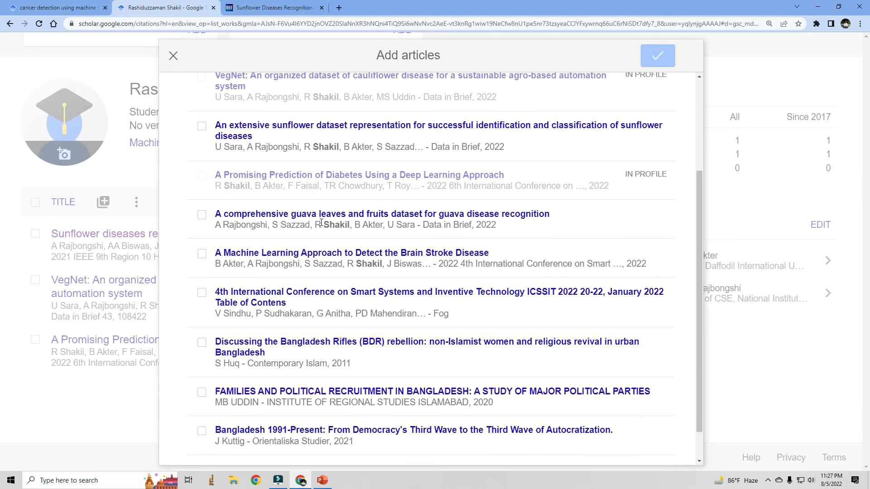
scroll(321, 222, up, 2)
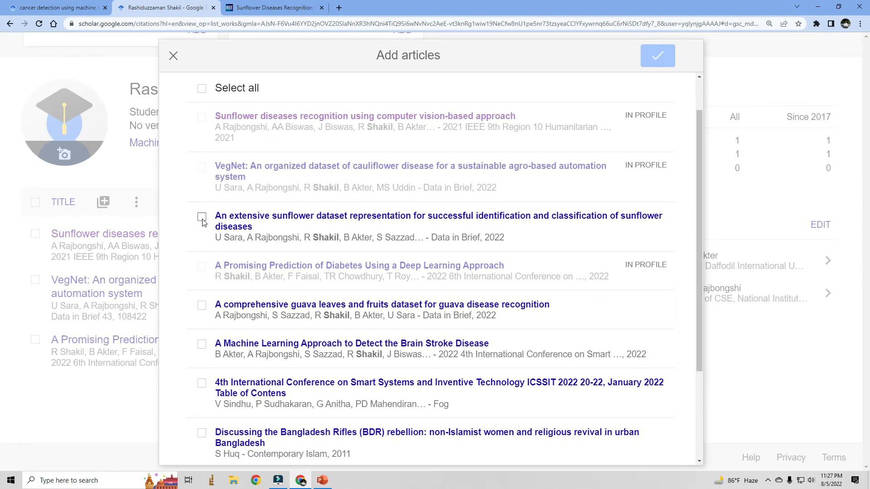
scroll(203, 223, down, 2)
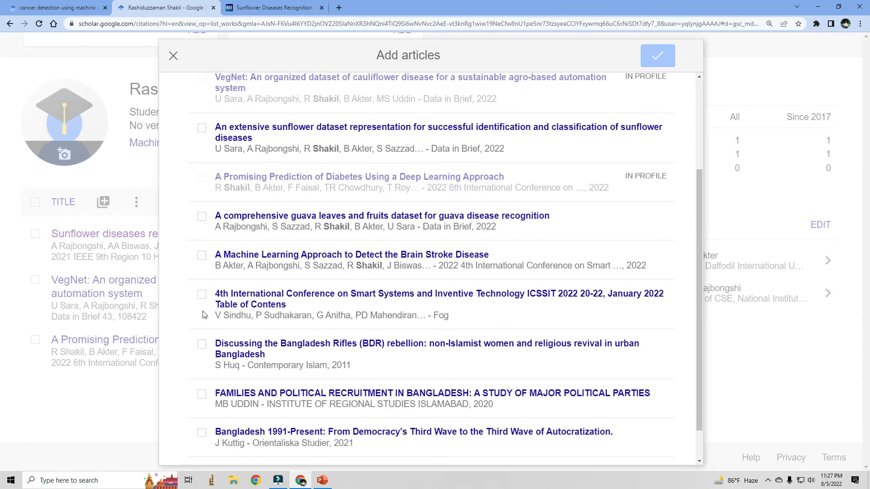
scroll(202, 317, up, 2)
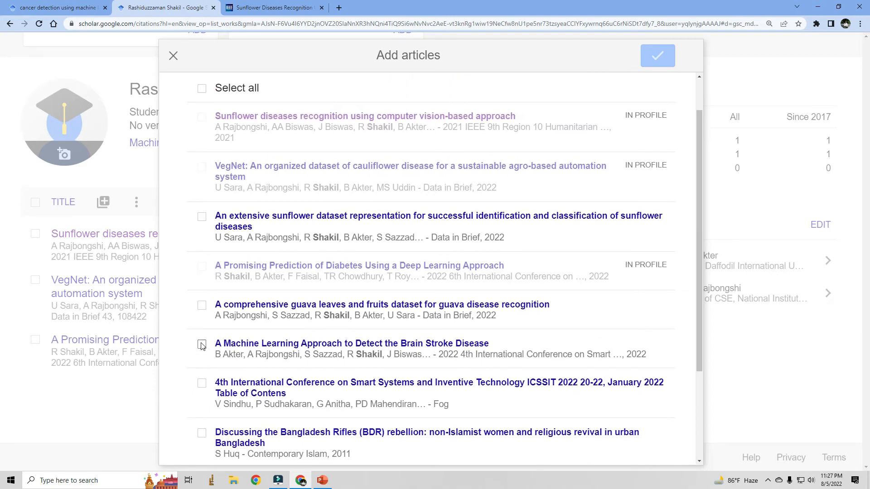
click(202, 345)
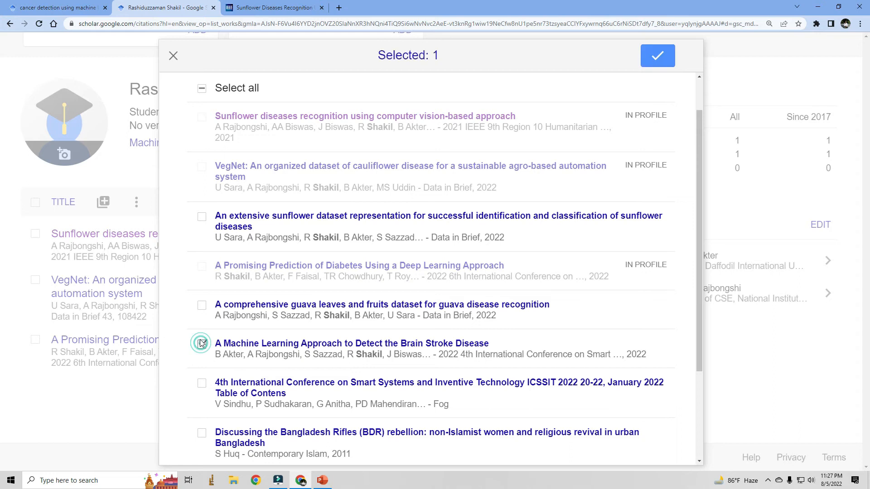
click(202, 305)
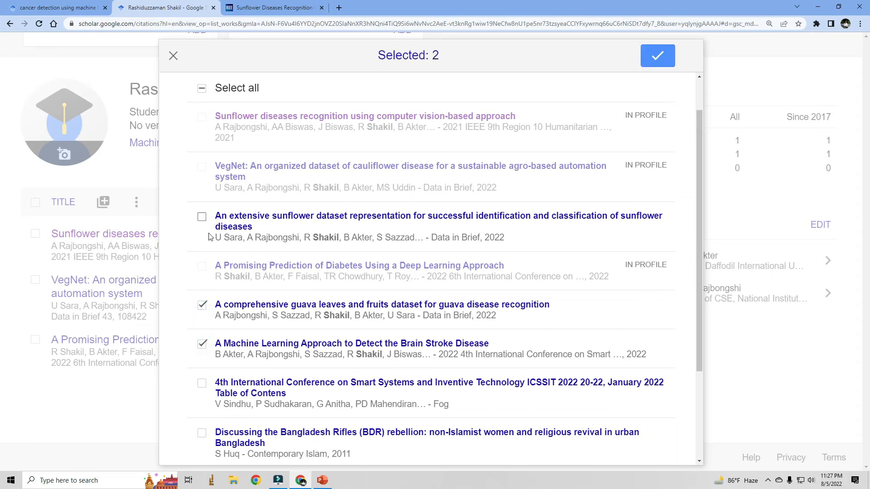
click(202, 343)
click(202, 305)
click(202, 305)
click(202, 216)
click(656, 58)
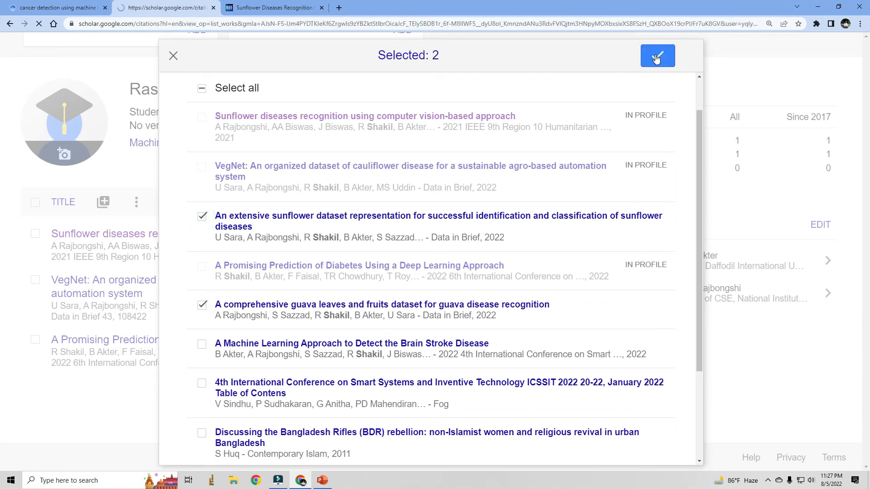
Step: Start a manual article entry for the profile and set its publication type to Conference
scroll(179, 239, down, 1)
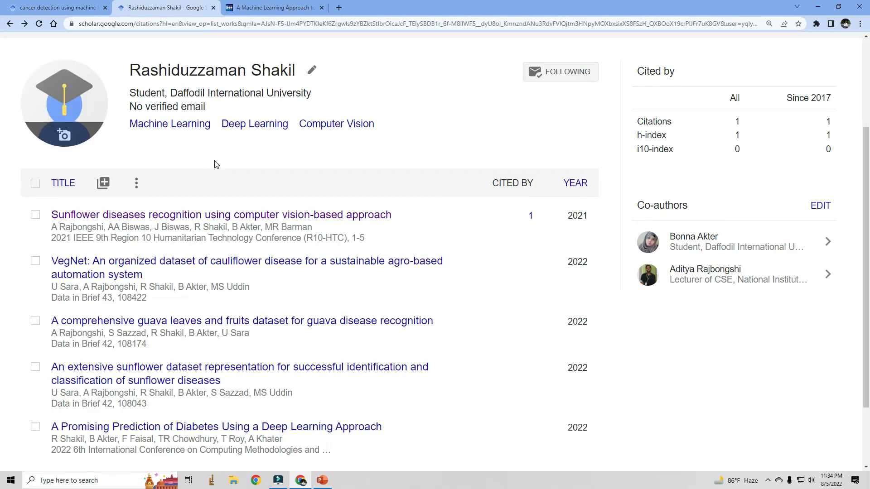
click(103, 183)
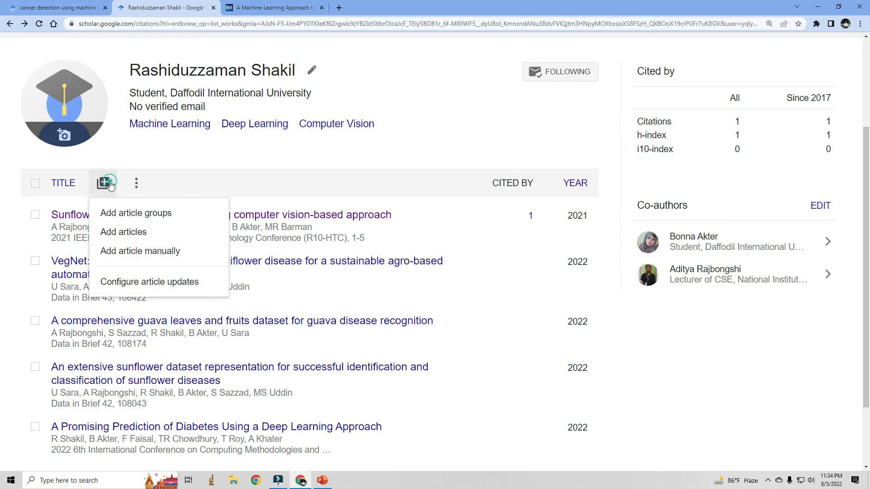
click(135, 257)
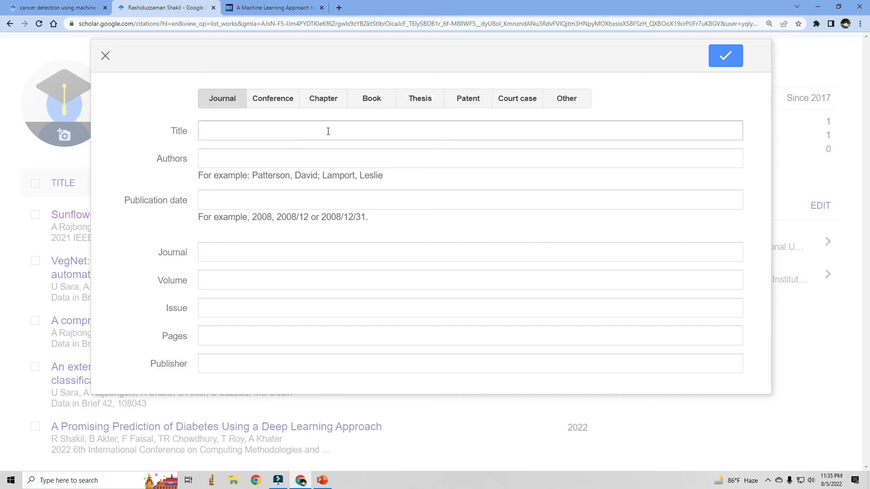
click(282, 137)
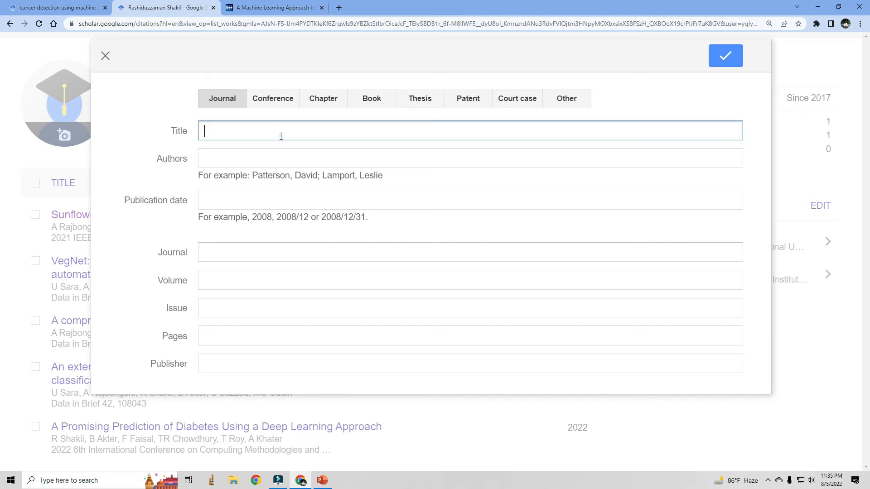
click(269, 101)
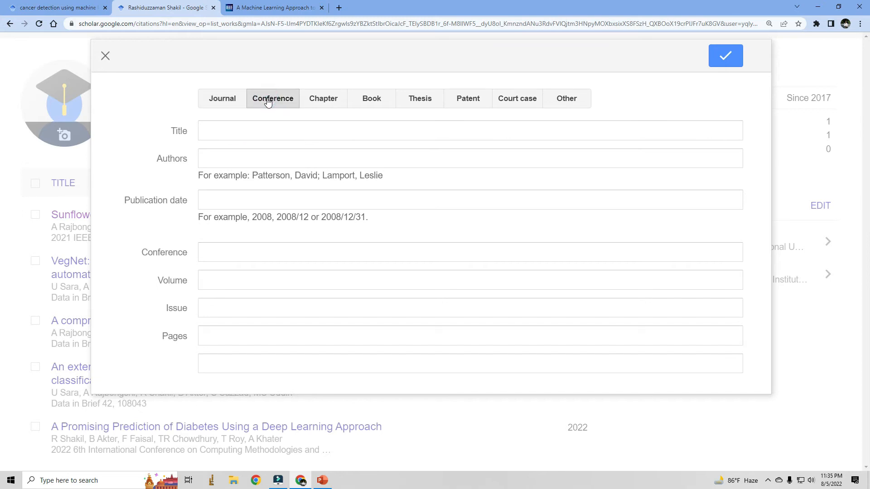
click(243, 130)
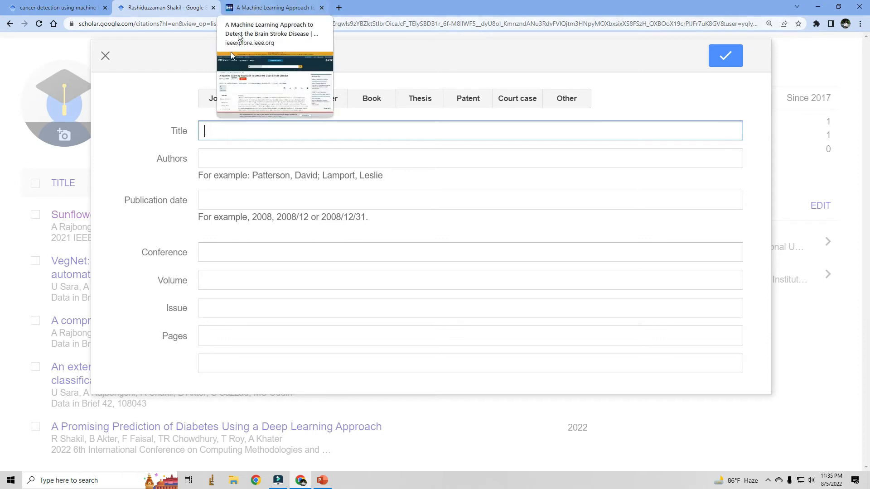
Step: Copy the title "A Machine Learning Approach to Detect the Brain Stroke Disease" from its IEEE Xplore page into the entry's Title
click(260, 4)
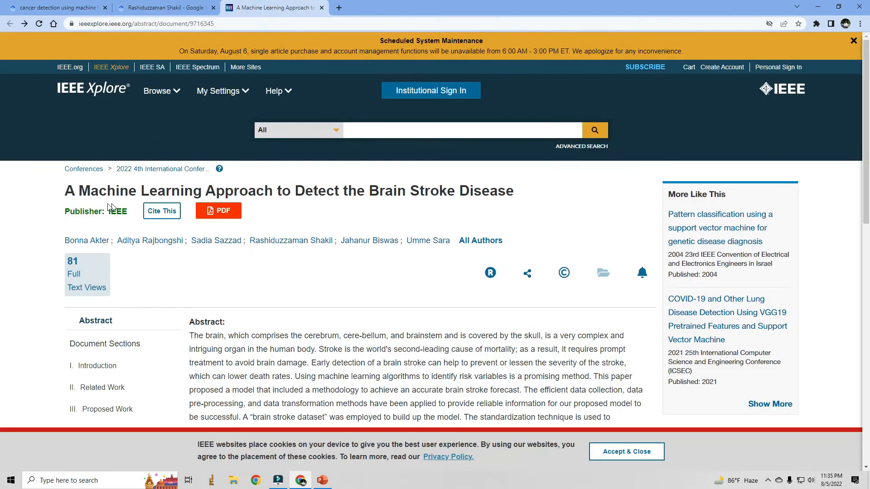
mouse_move(65, 196)
mouse_down()
mouse_move(149, 210)
mouse_move(526, 191)
mouse_up()
key(ctrl+c)
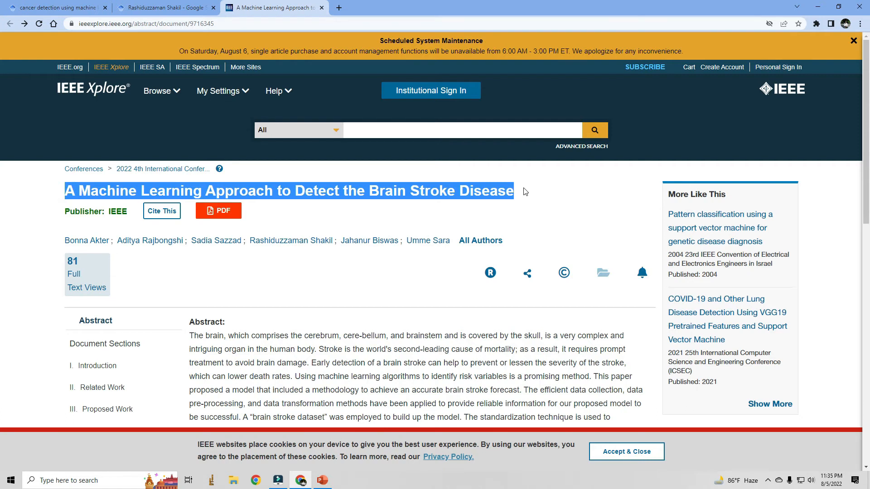
click(177, 9)
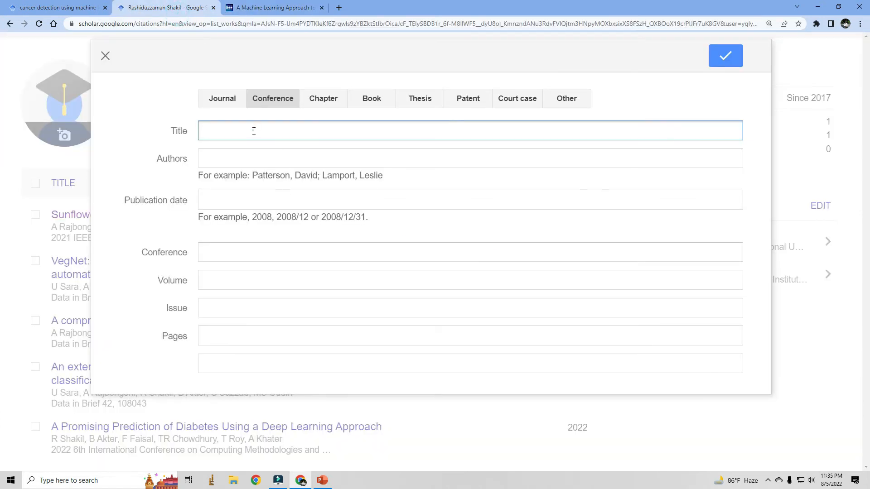
key(ctrl+v)
Step: Examine the example author name format and compare it with the brain stroke article's author list on IEEE Xplore
click(222, 163)
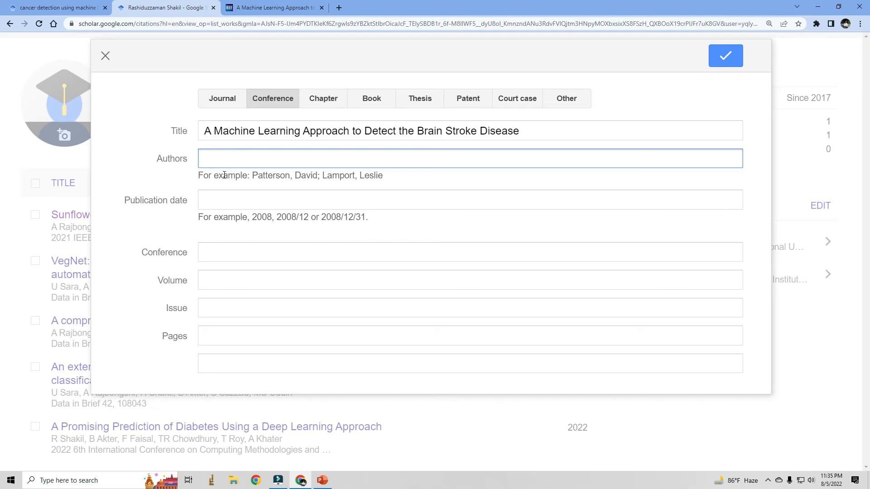
mouse_move(253, 175)
mouse_down()
mouse_move(289, 176)
mouse_move(255, 176)
mouse_up()
click(290, 175)
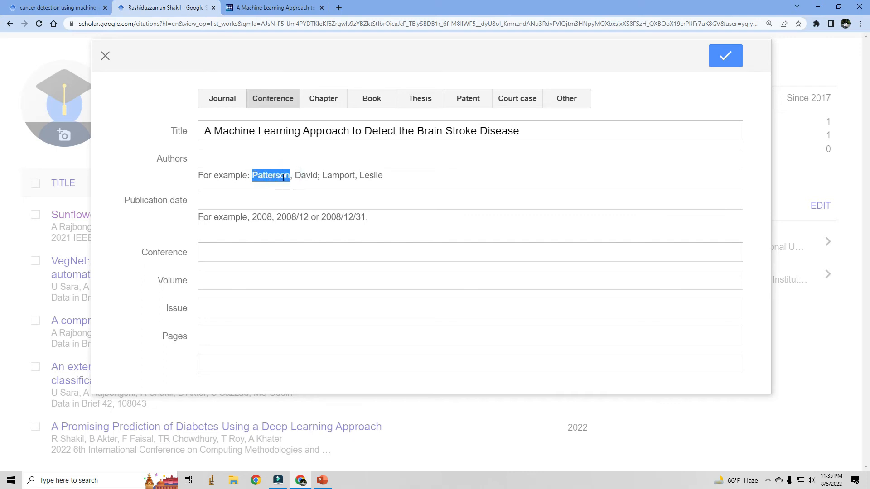
double_click(306, 176)
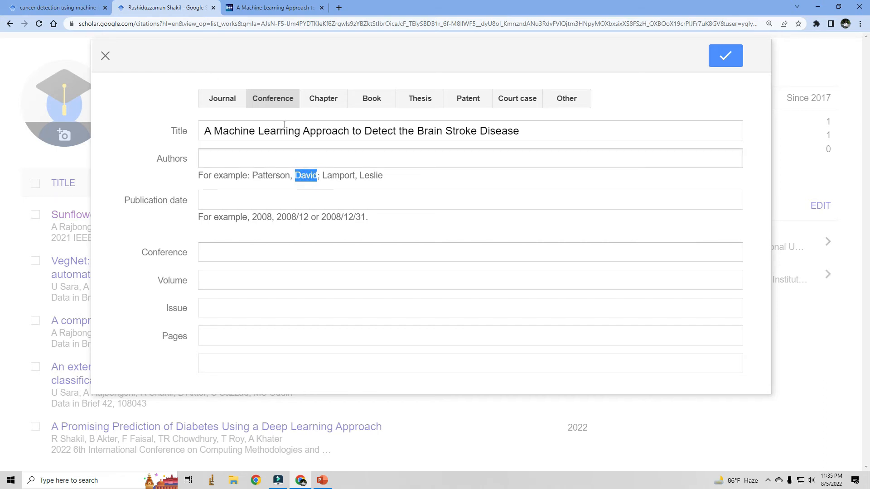
click(263, 6)
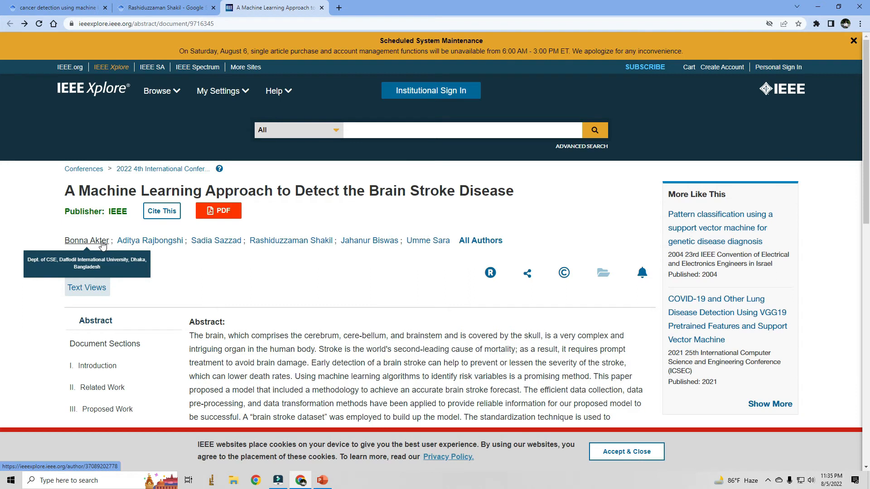
click(119, 6)
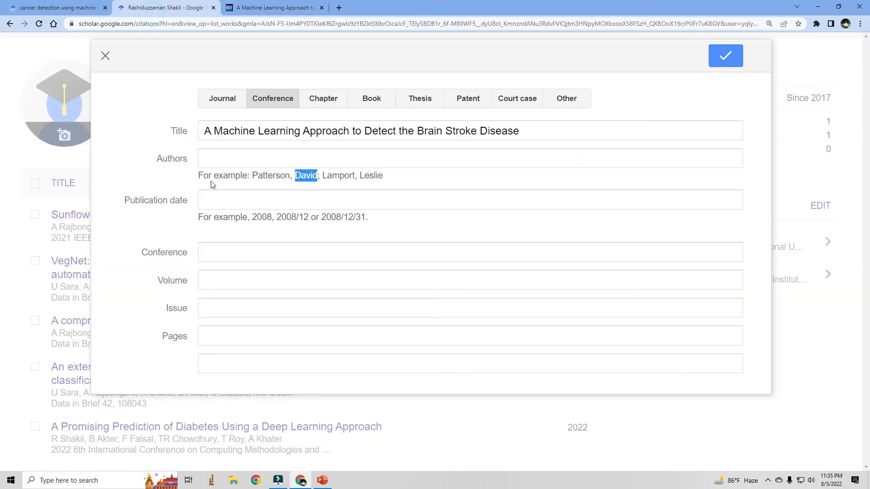
Step: Enter the brain stroke article's first-listed author in Authors, surname first, with a comma before the given name and a closing semicolon
click(235, 157)
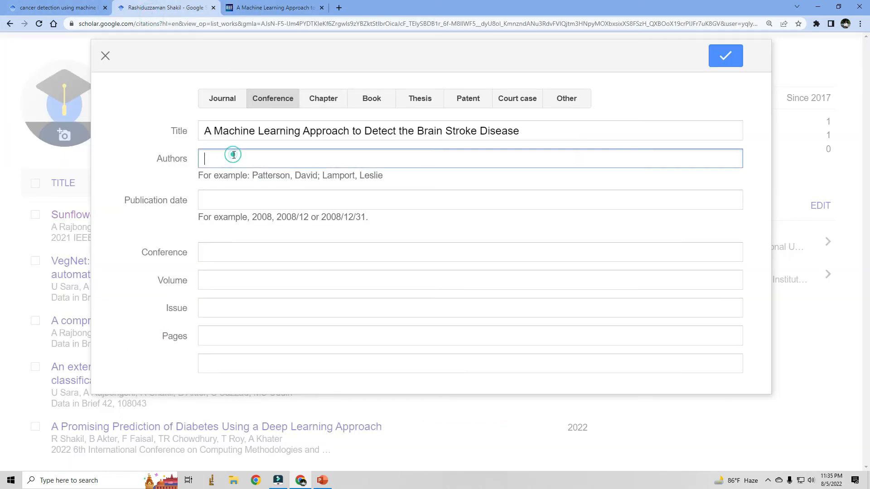
click(287, 9)
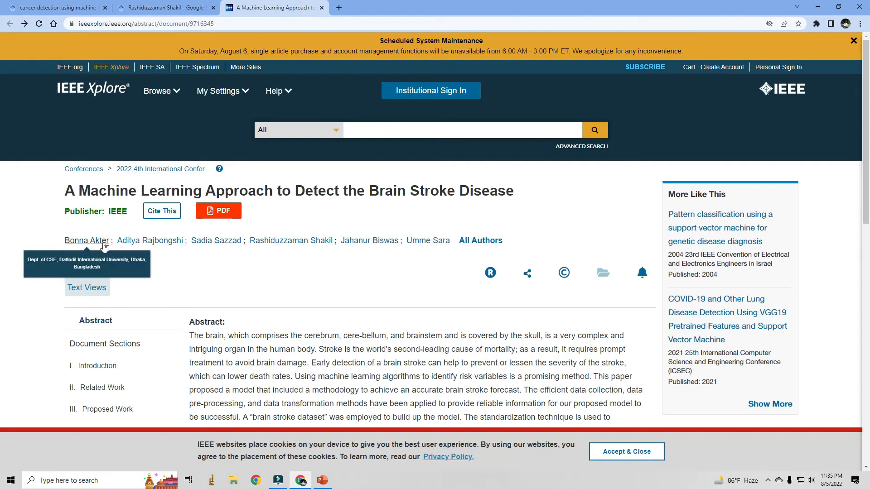
click(162, 10)
click(209, 158)
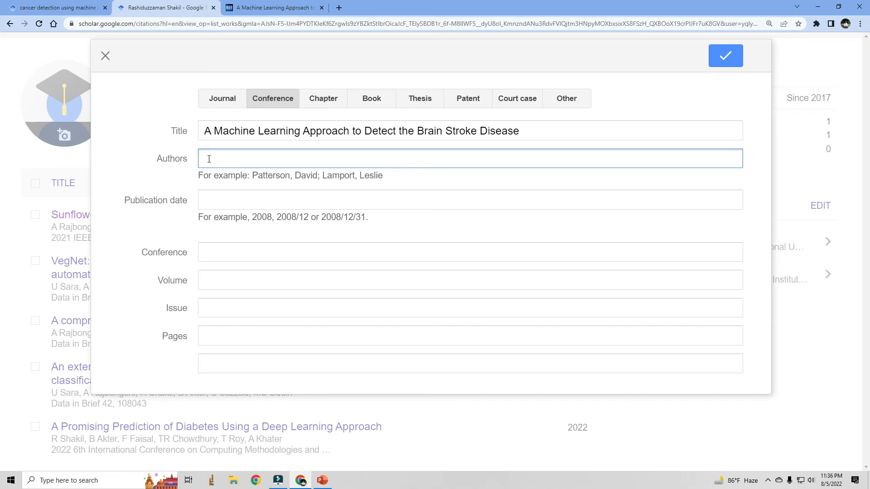
text(Akter,)
text(Bonna;)
Step: View the brain stroke article's plain-text citation on IEEE Xplore and close it
click(275, 7)
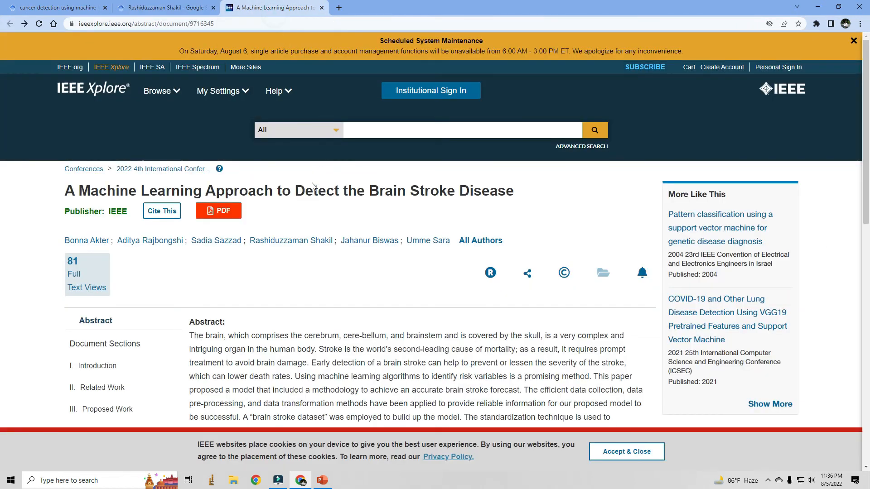
click(158, 211)
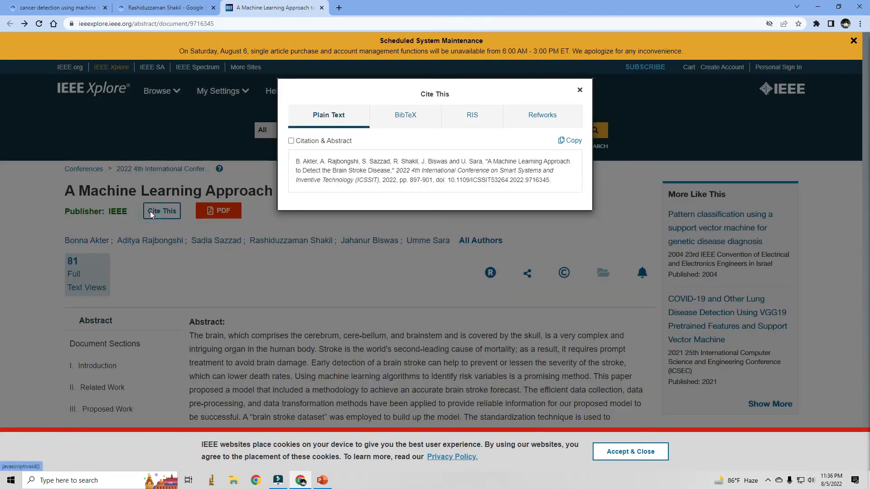
click(580, 89)
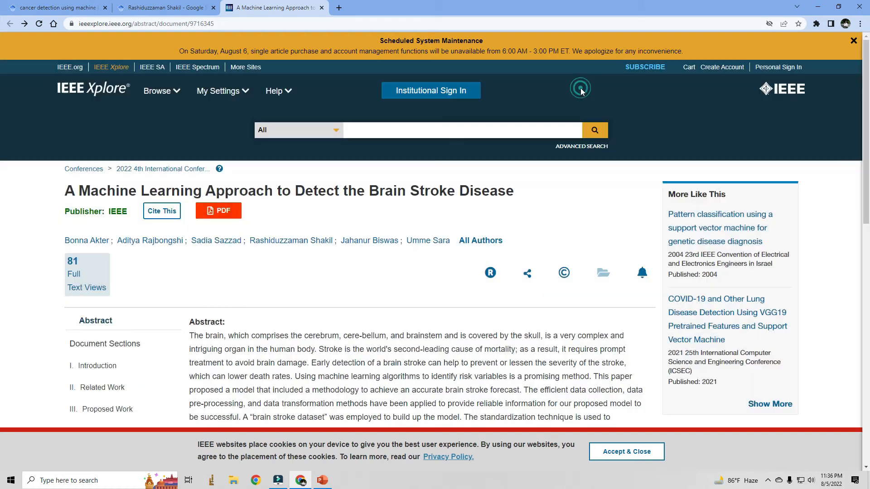
Step: Add the brain stroke article's second and third authors to Authors, surname first, each ending with a semicolon, following the IEEE Xplore author order
click(180, 13)
click(299, 161)
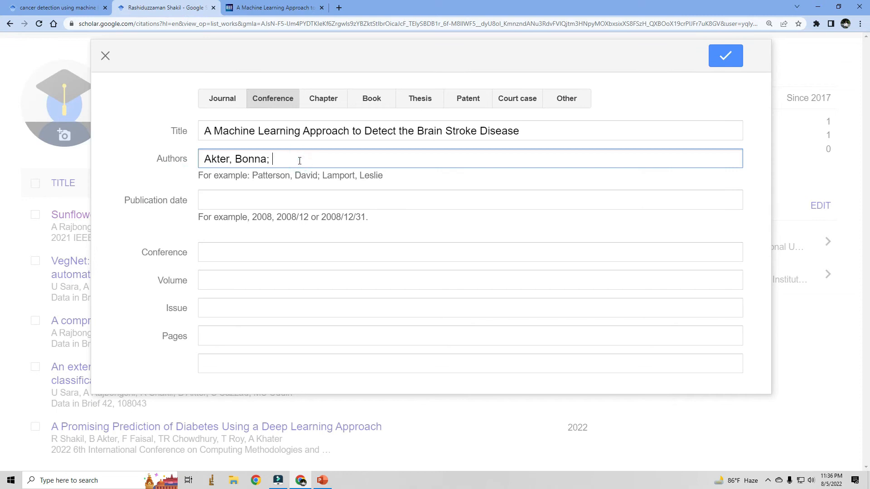
text(Rajbongshi, Ad)
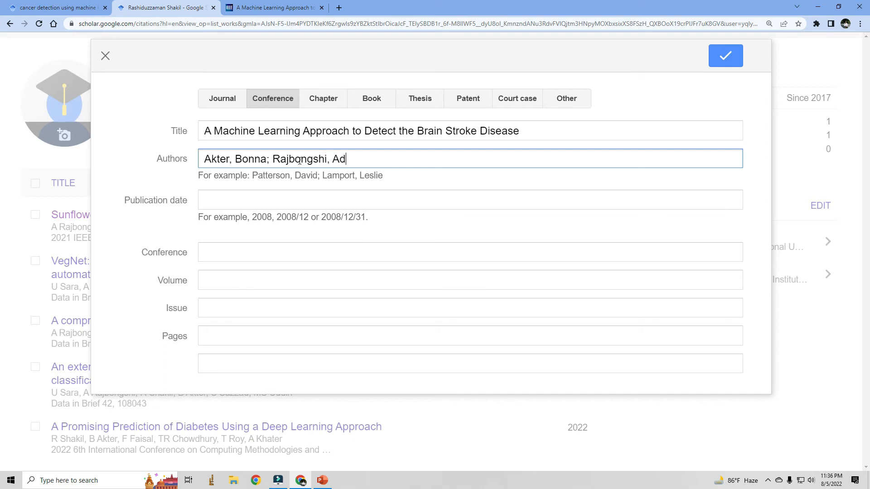
text(itya;)
click(274, 8)
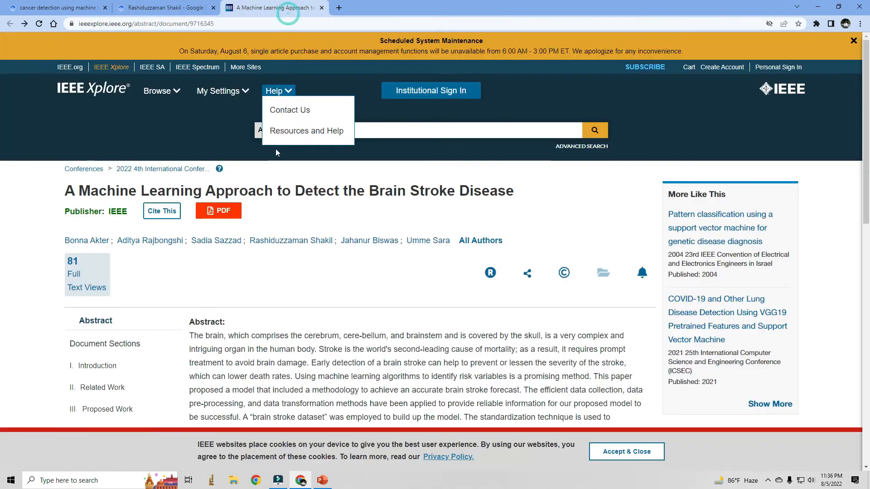
click(165, 8)
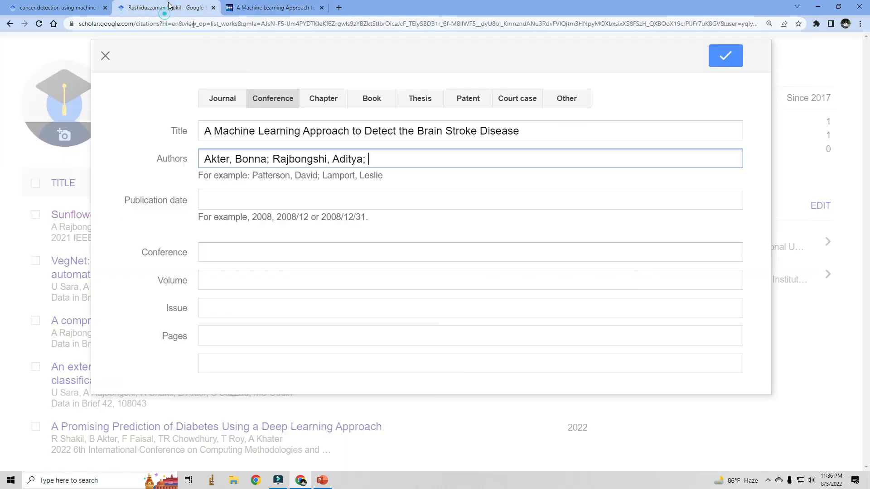
text(; Sazzad, Sadia;)
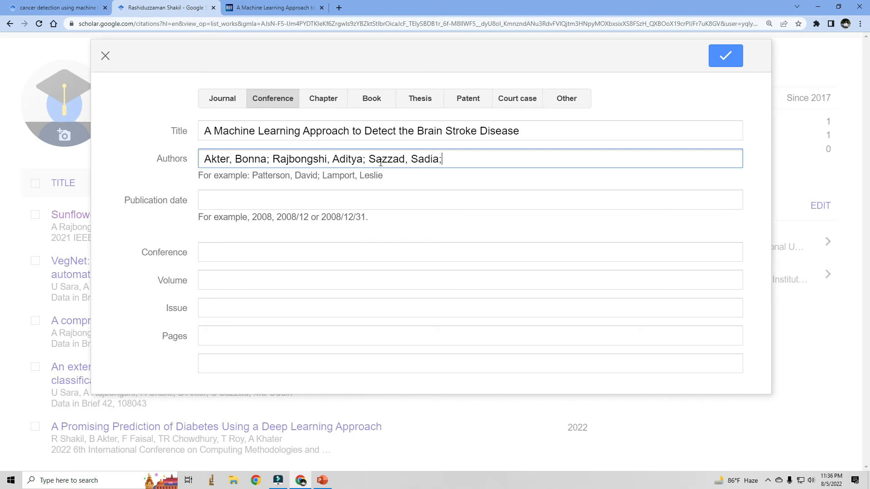
Step: Complete Authors with the brain stroke article's fourth, fifth and sixth authors from IEEE Xplore, surname first and separated by semicolons
click(263, 7)
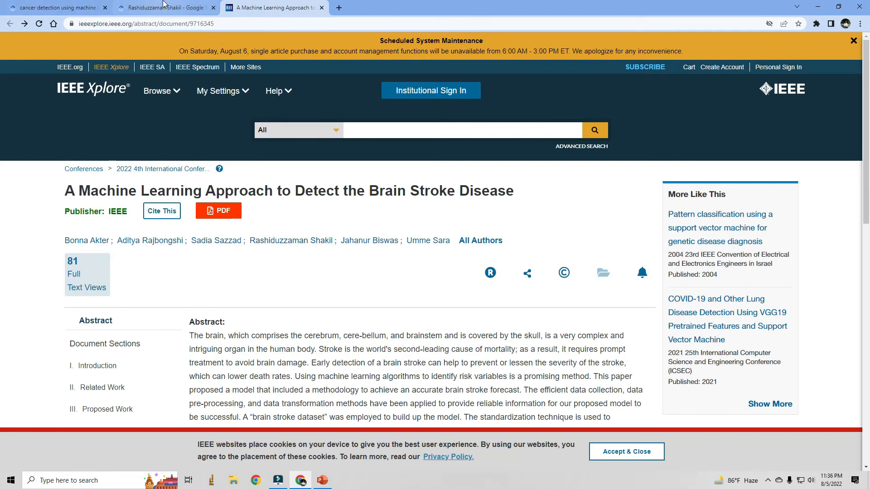
click(158, 8)
click(449, 154)
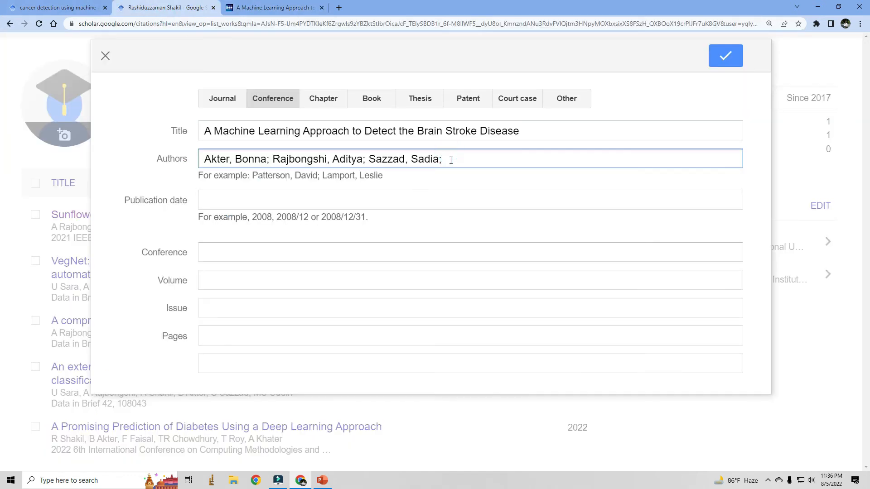
text(hakil, Rashiduzzaman;)
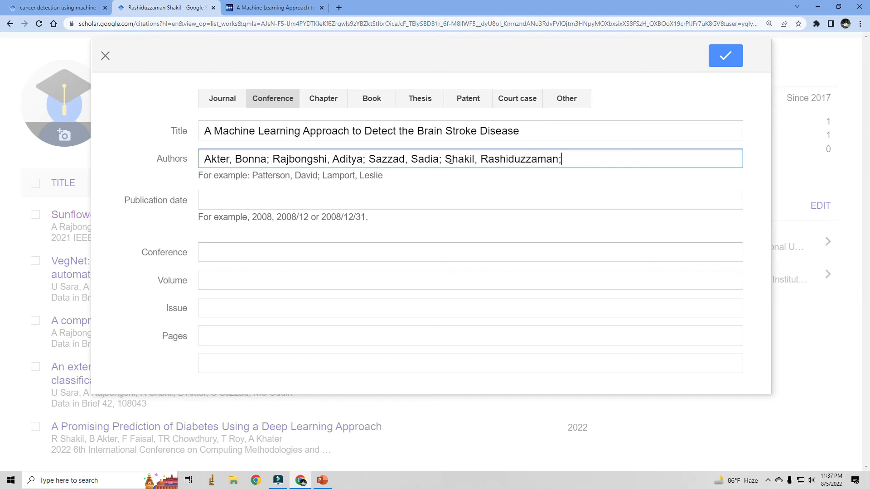
click(290, 7)
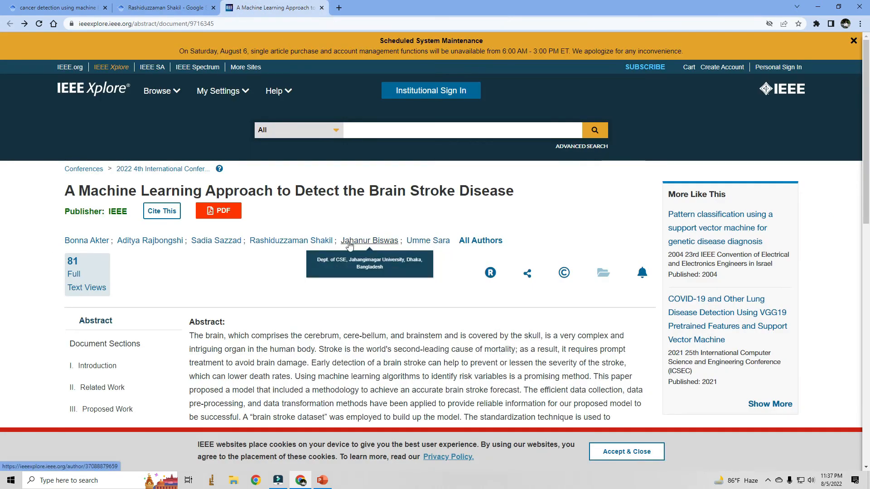
click(165, 8)
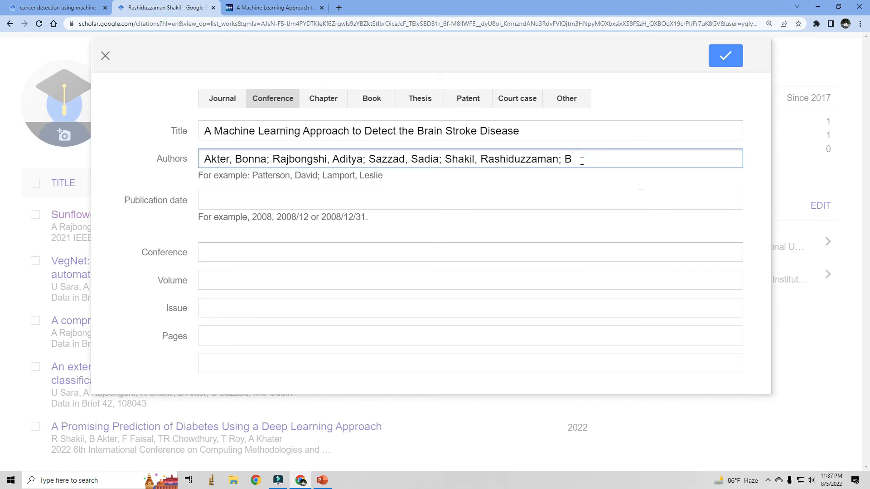
text(iswas, Jahanur;)
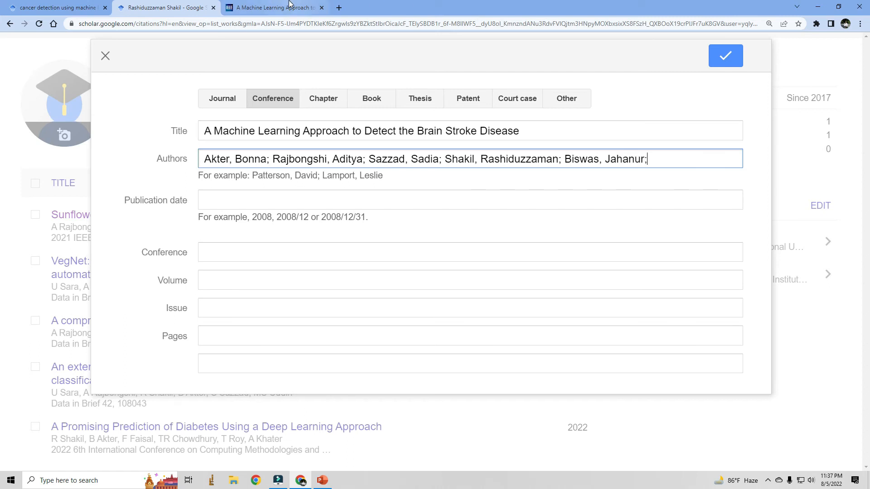
click(272, 7)
click(188, 13)
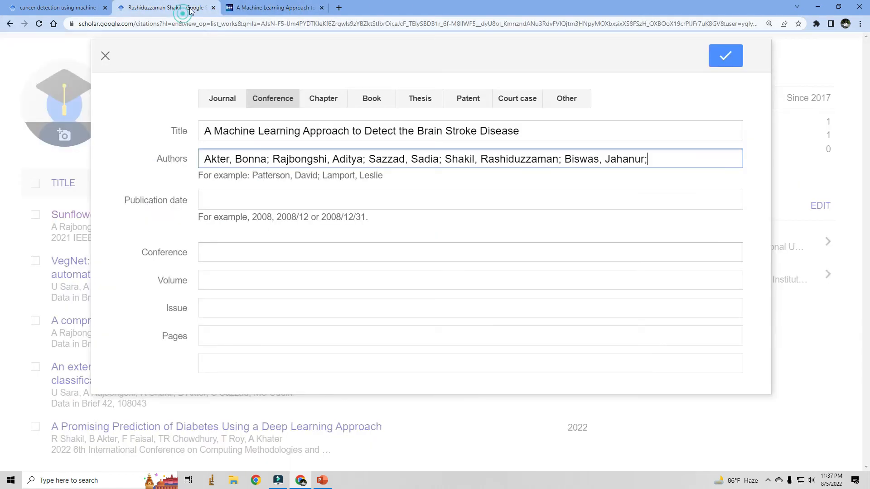
text(Sara, Umme)
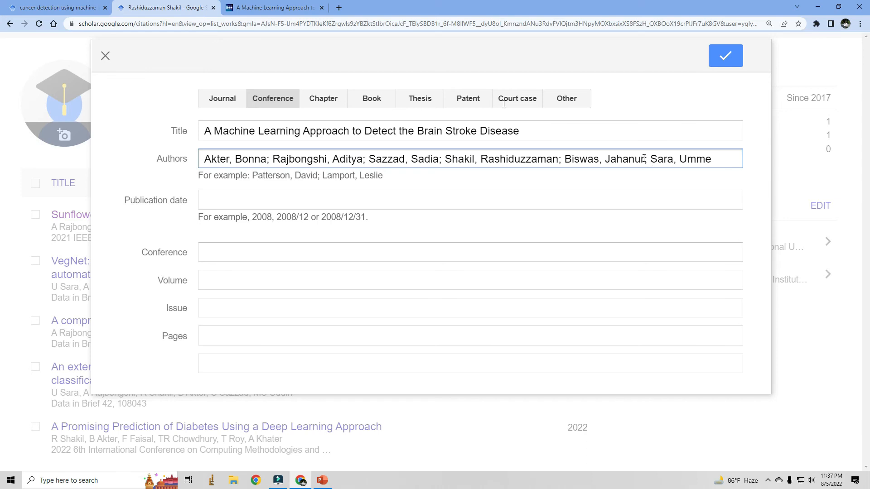
Step: Look up the publication year in the article's IEEE Xplore citation and set the entry's Publication date to 2022
click(248, 199)
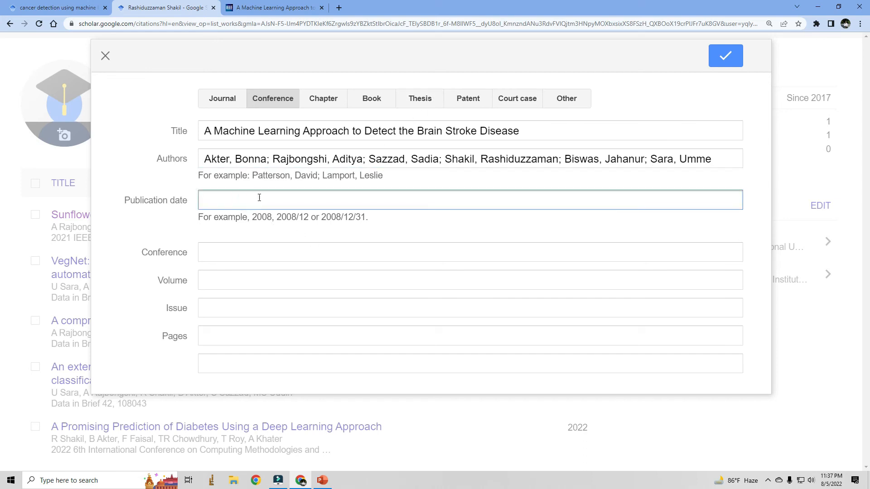
click(262, 6)
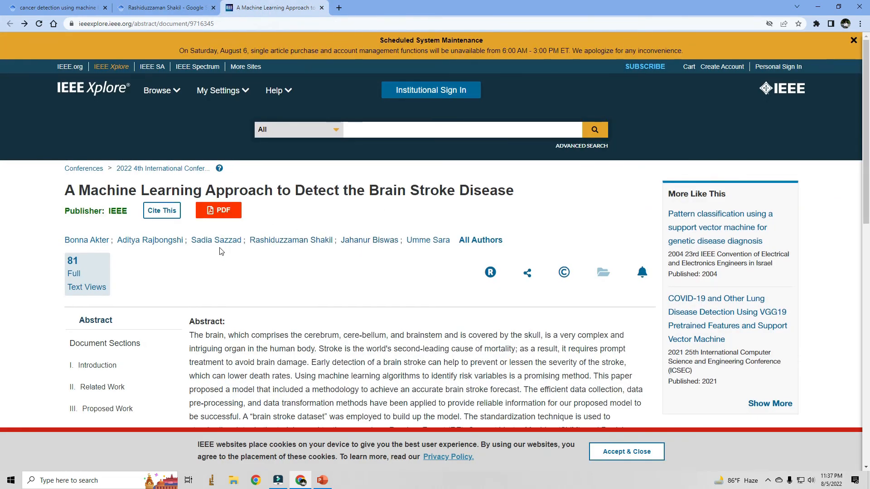
scroll(220, 252, down, 1)
click(165, 169)
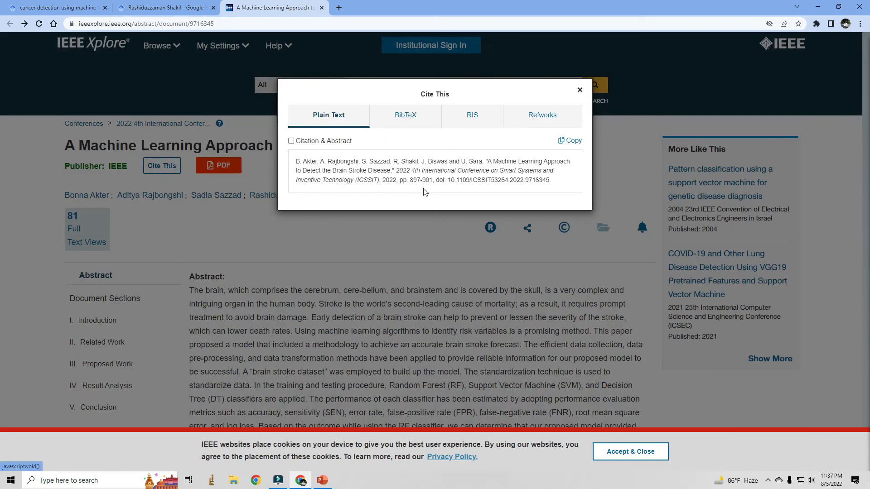
double_click(388, 180)
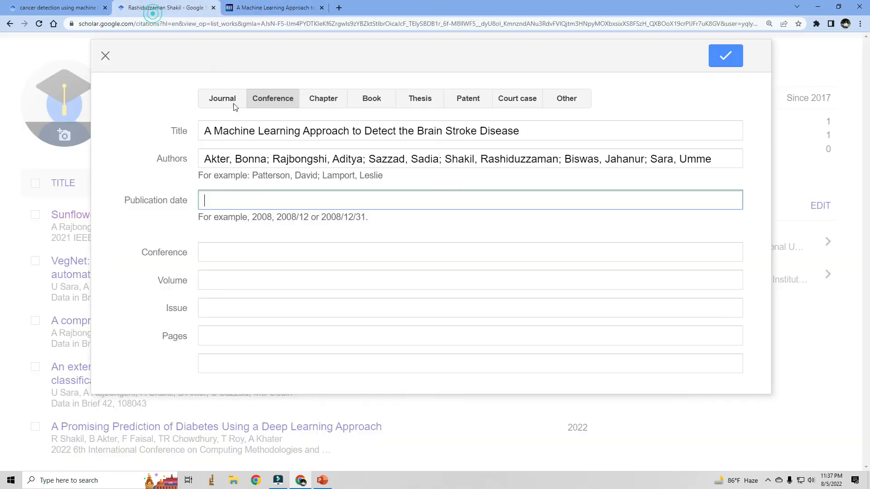
click(165, 7)
text(200)
text(22)
Step: Copy "4th International Conference on Smart Systems and Inventive Technology (ICSSIT)" from the IEEE Xplore citation into the entry's Conference field
click(253, 249)
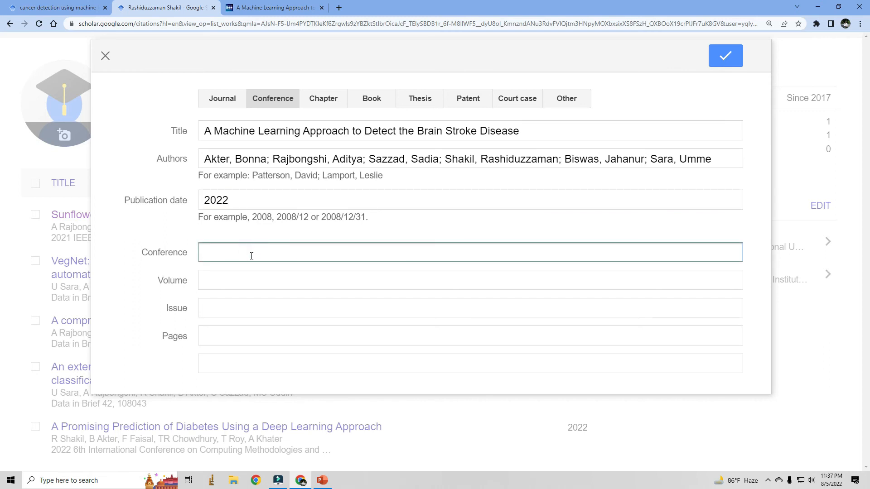
click(274, 7)
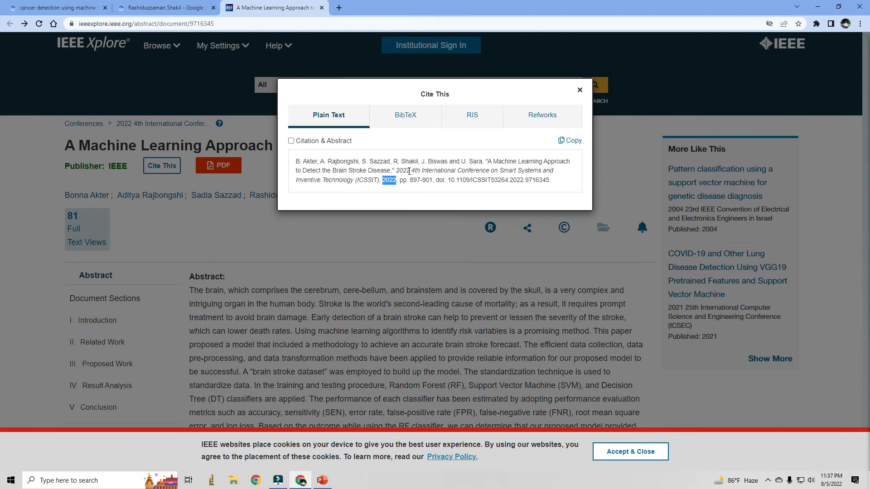
drag(412, 172, 379, 181)
key(ctrl+c)
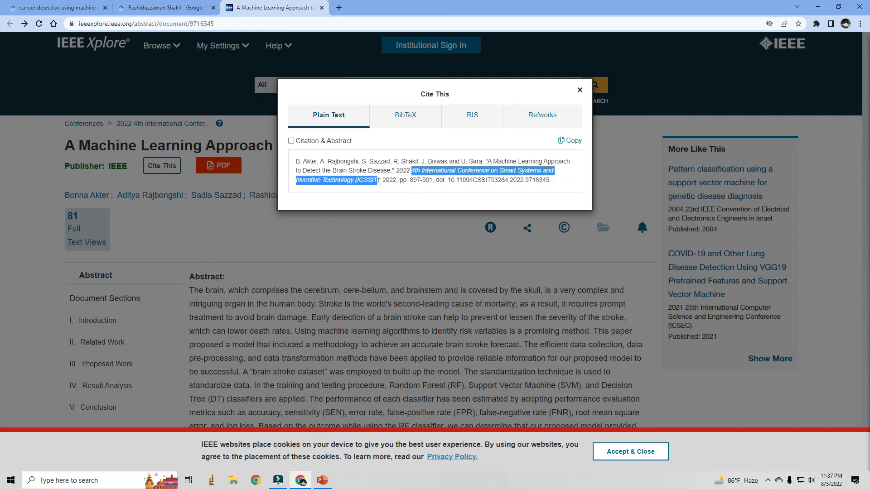
click(165, 7)
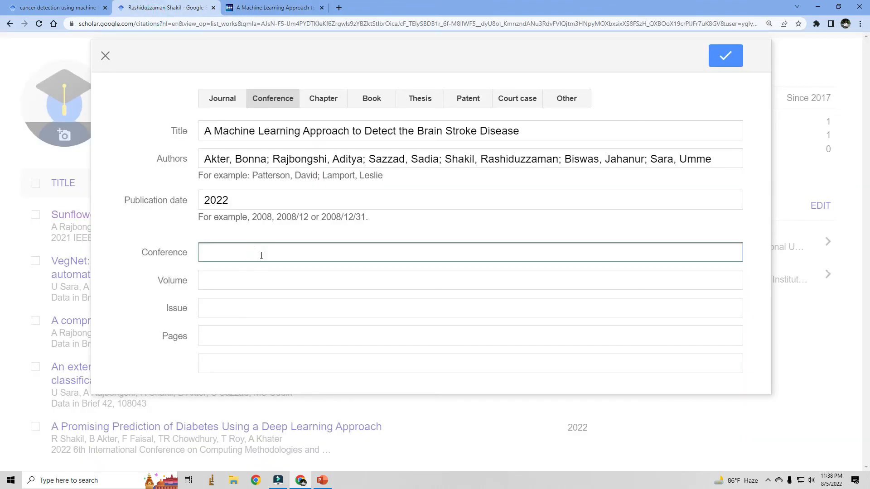
key(ctrl+v)
Step: Leave Volume and Issue empty and fill in Pages with 897-901 from the IEEE Xplore citation
click(237, 280)
click(231, 308)
click(236, 8)
click(405, 183)
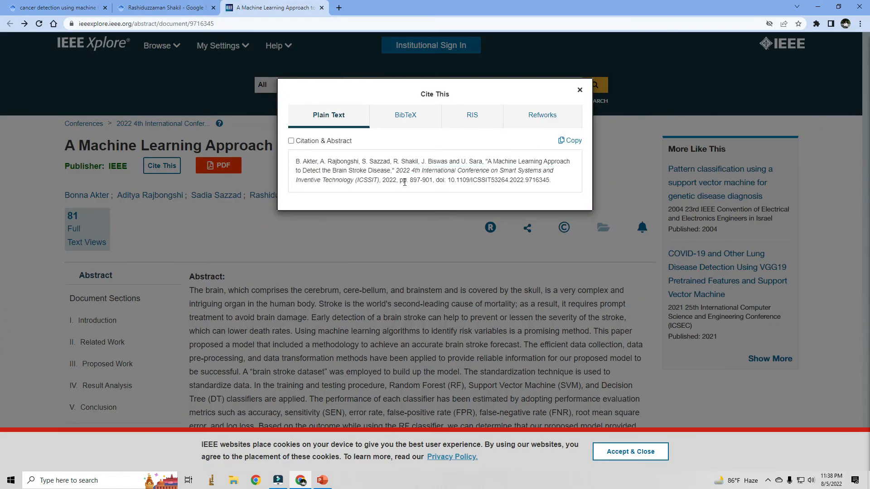
drag(404, 181, 433, 181)
click(160, 7)
click(218, 336)
click(271, 8)
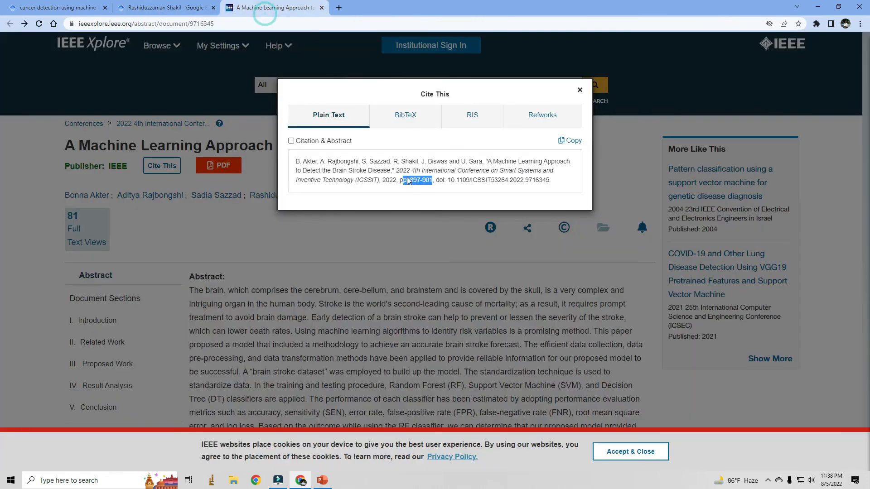
click(413, 180)
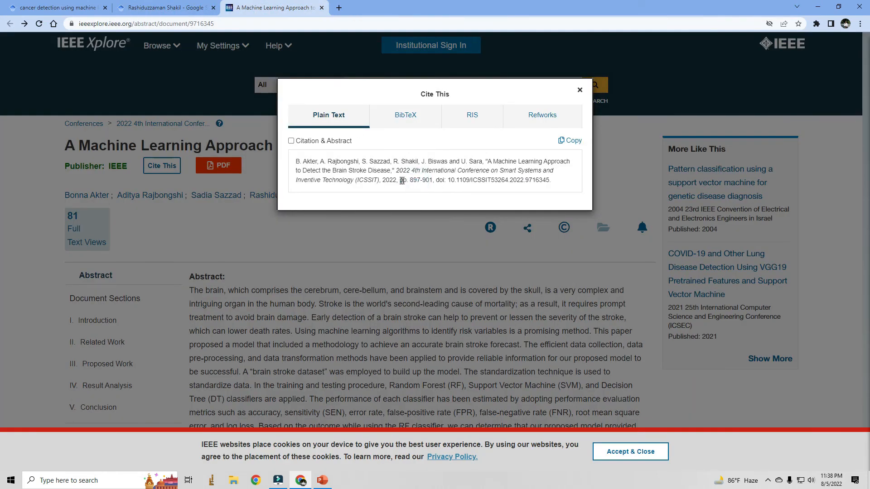
drag(411, 180, 431, 180)
click(181, 9)
click(223, 339)
text(897-901)
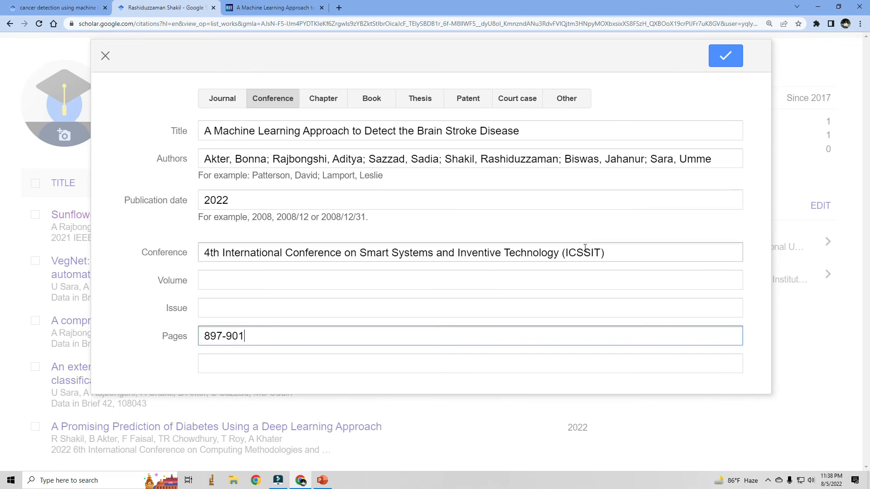
Step: Save the brain stroke conference entry and view the profile's article list
click(241, 369)
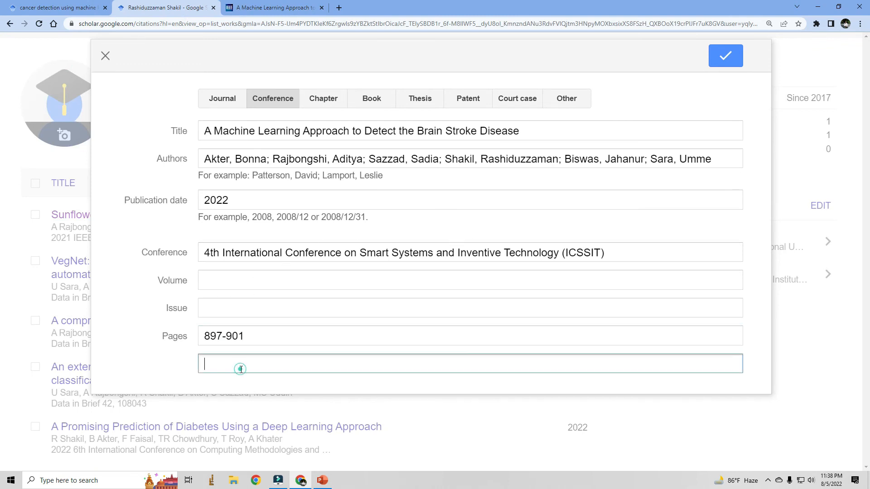
click(724, 55)
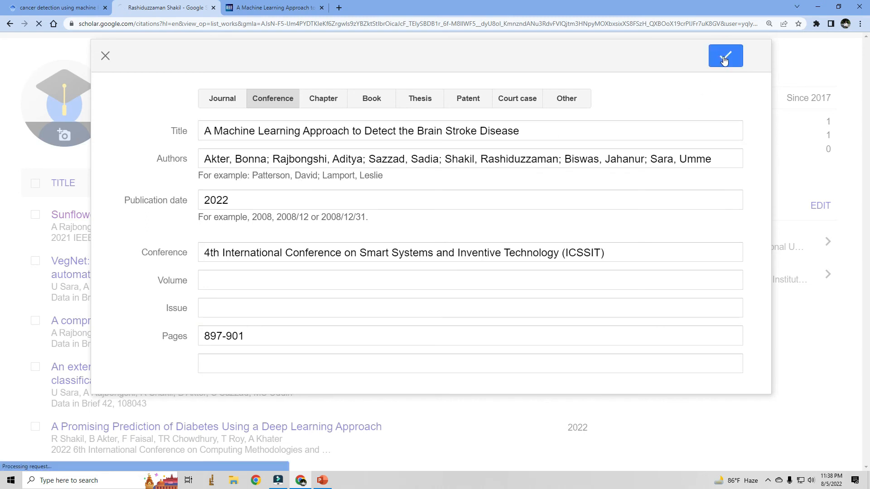
scroll(113, 349, down, 5)
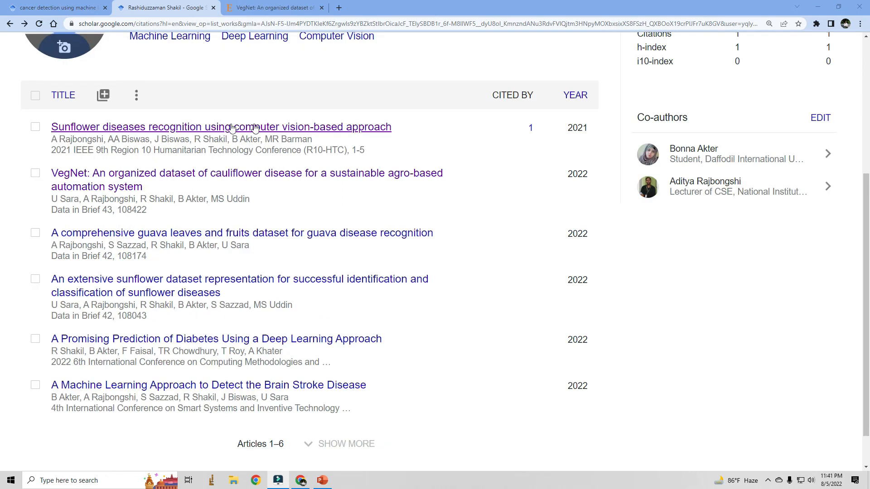
Step: Start a new manual article entry of type Journal, ready at its Title
click(103, 96)
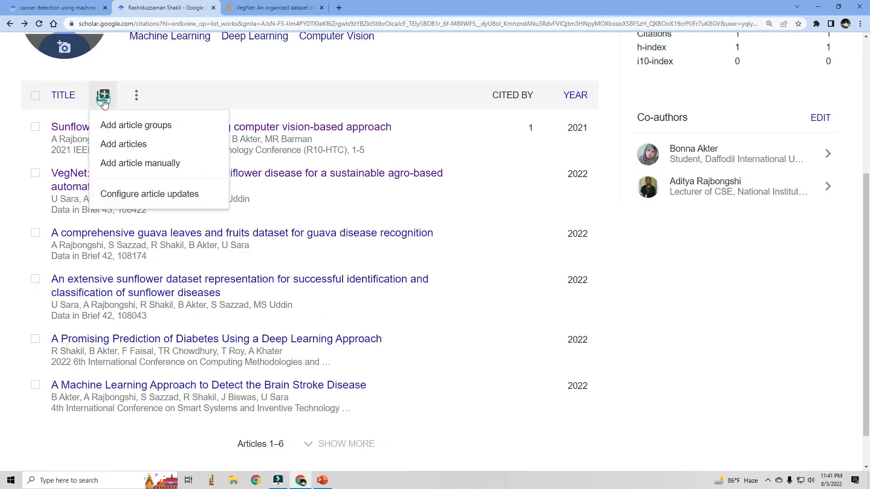
click(125, 163)
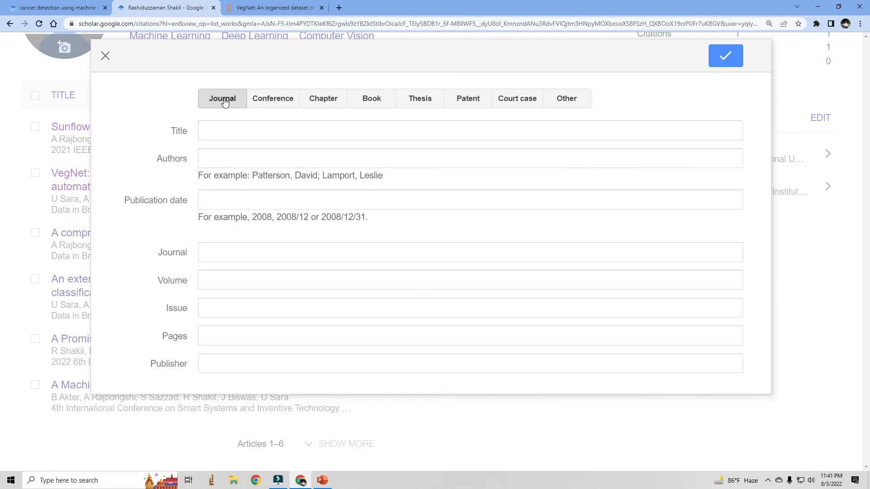
click(222, 130)
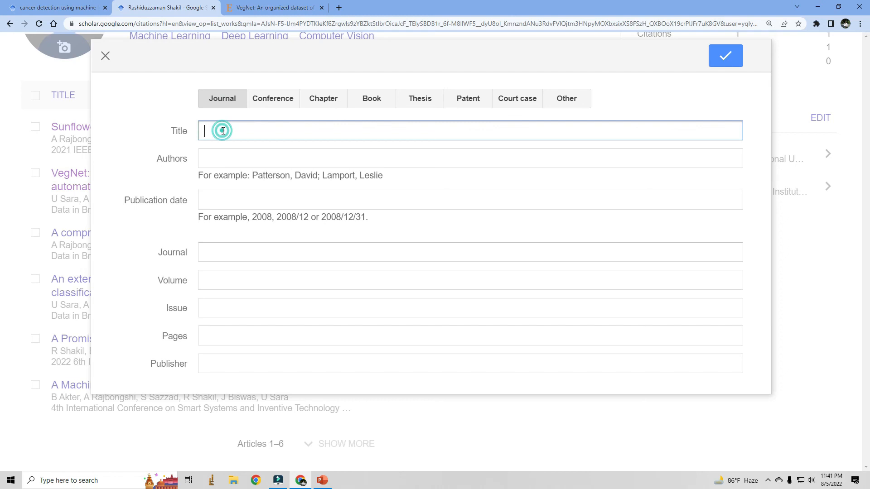
Step: Look up the VegNet article's title and authors on its ScienceDirect page for the journal entry's Title and Authors
click(260, 9)
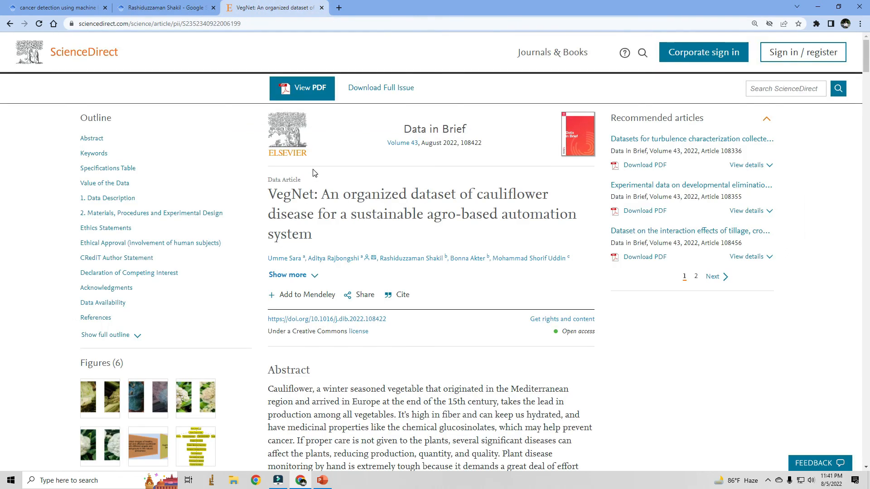
key(ctrl+plus)
key(ctrl+plus)
key(ctrl+minus)
key(ctrl+minus)
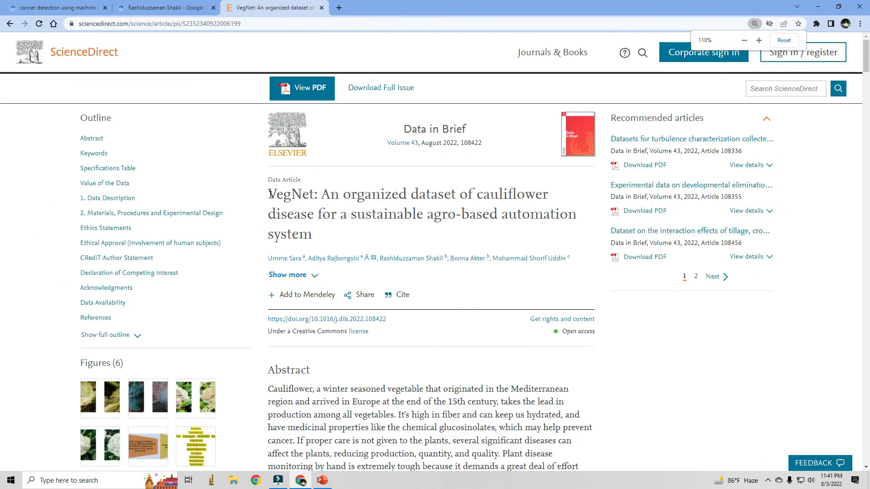
click(164, 7)
click(227, 158)
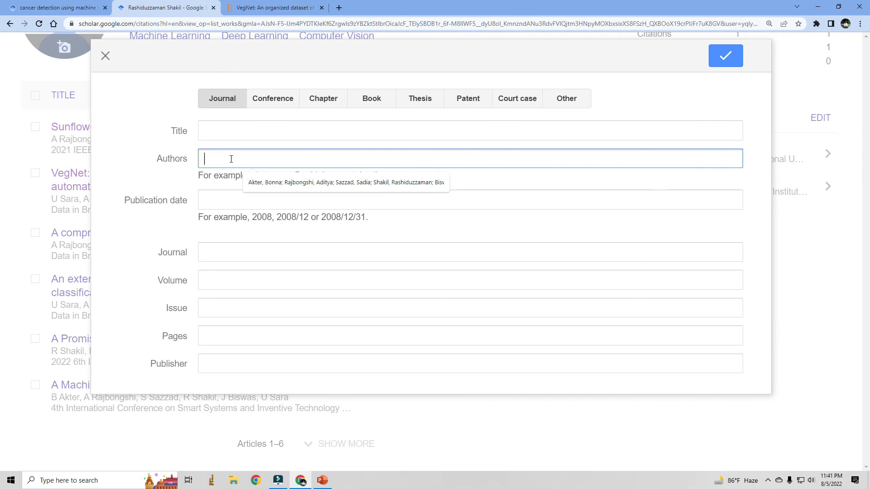
Step: Check the VegNet article's publication date and journal name on ScienceDirect against the entry's Publication date and Journal fields
click(201, 197)
click(271, 7)
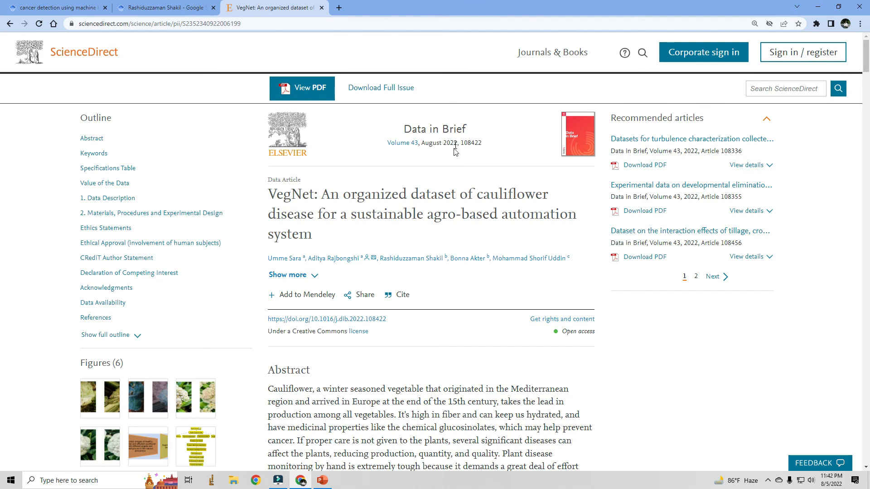
click(161, 8)
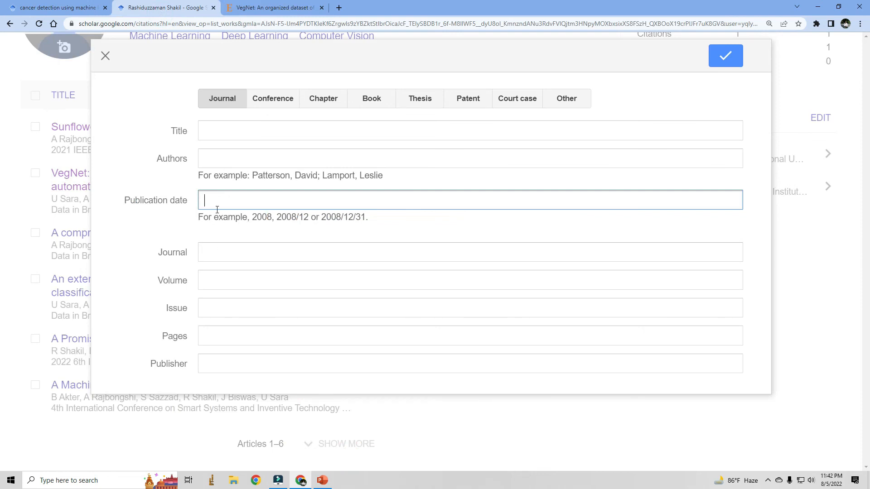
click(215, 253)
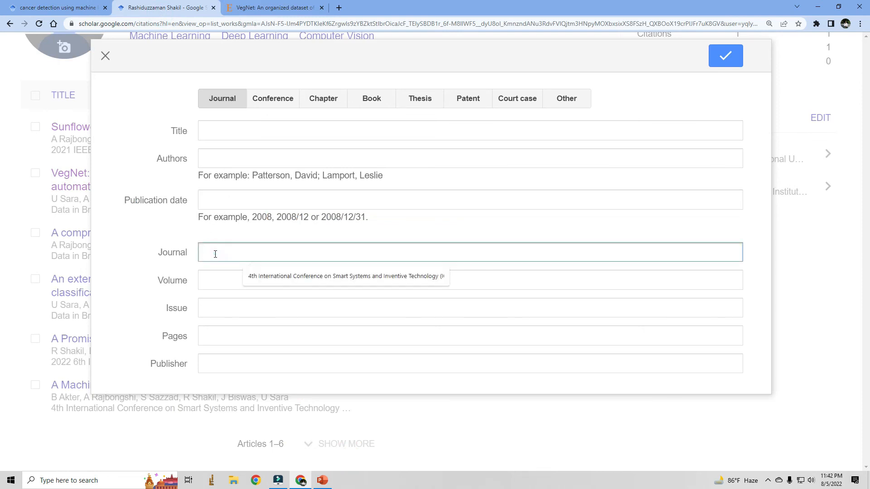
click(258, 9)
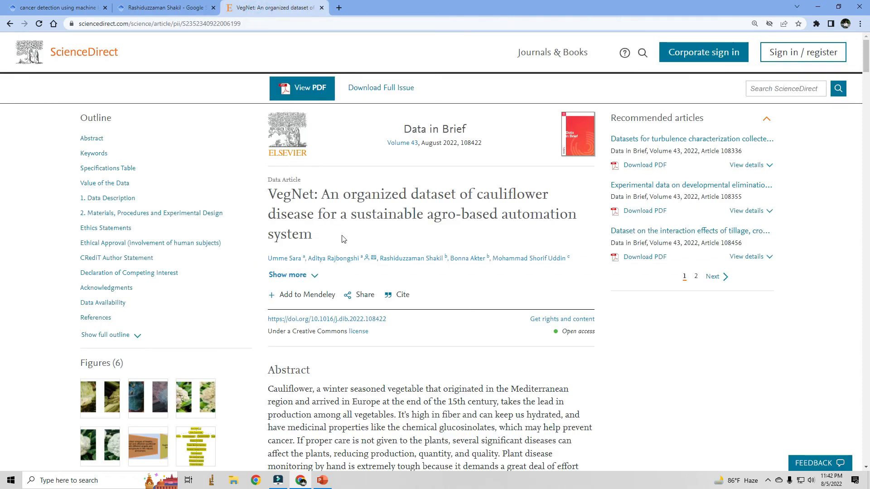
click(163, 8)
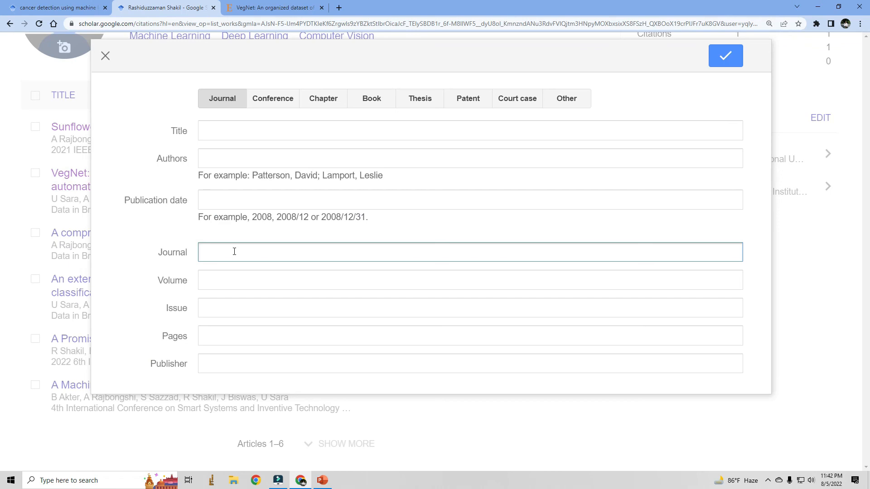
Step: Look up the VegNet article's volume on ScienceDirect for the entry's Volume field, and go on to Issue
click(224, 285)
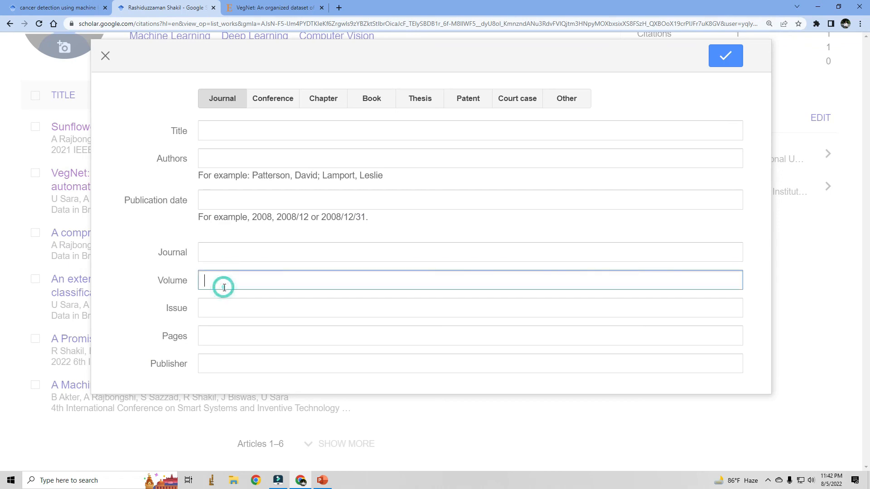
click(257, 5)
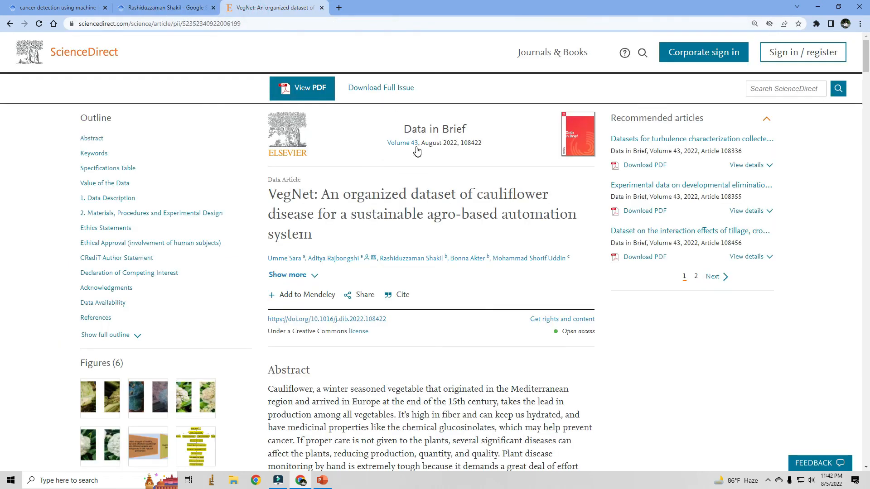
click(164, 8)
click(225, 280)
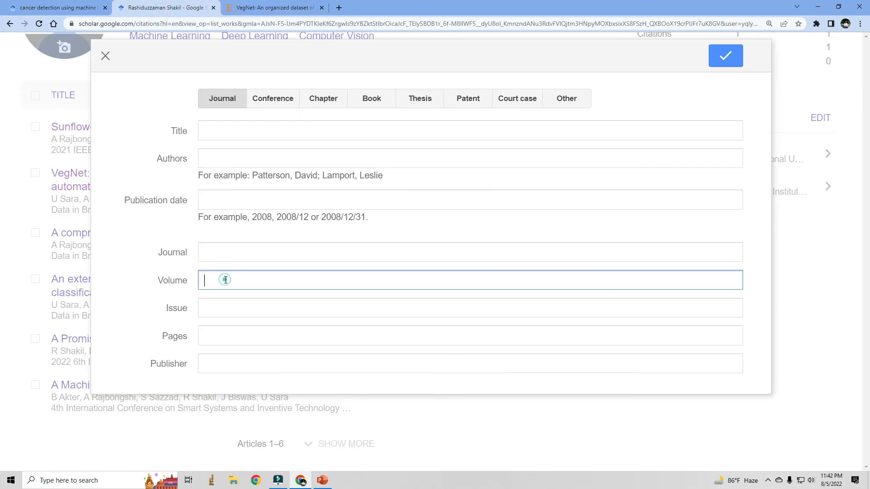
click(218, 283)
click(218, 307)
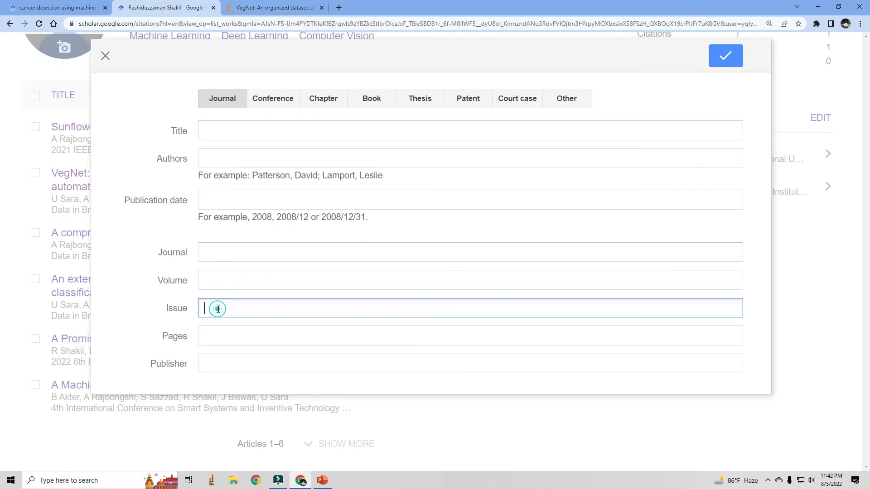
Step: Locate the VegNet article number for Pages and the publisher for Publisher on the ScienceDirect page
click(218, 338)
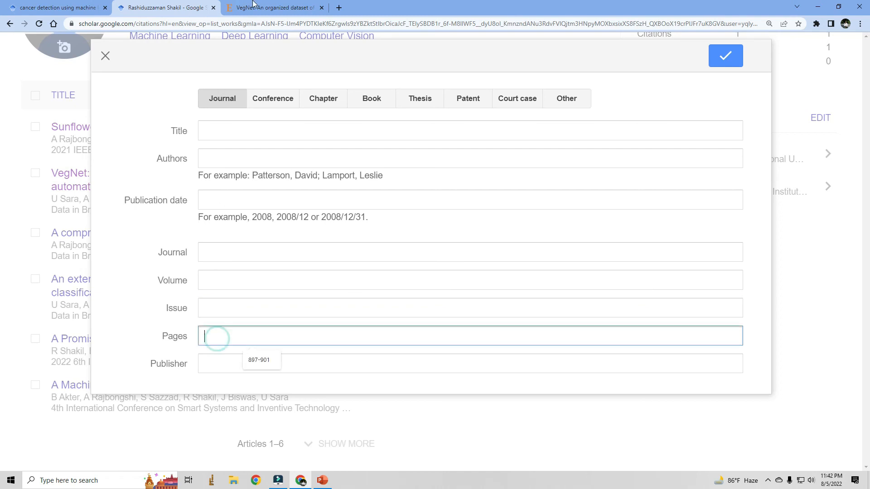
click(256, 7)
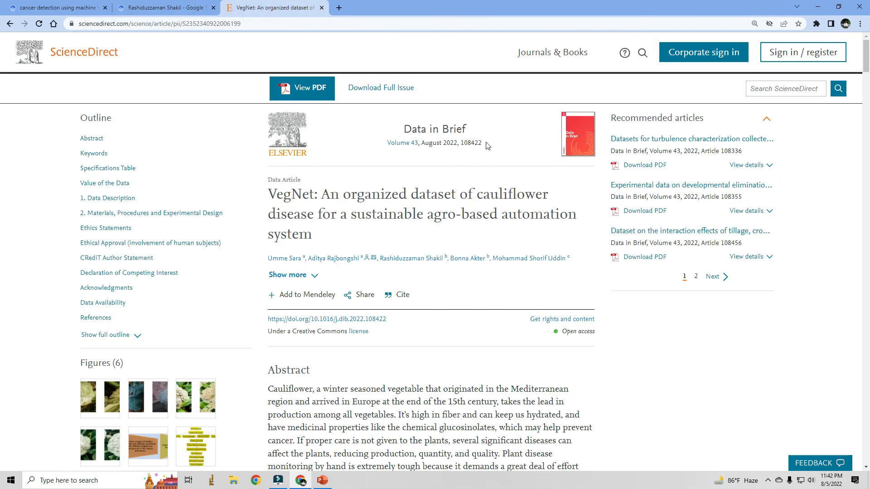
drag(482, 144, 463, 142)
click(183, 12)
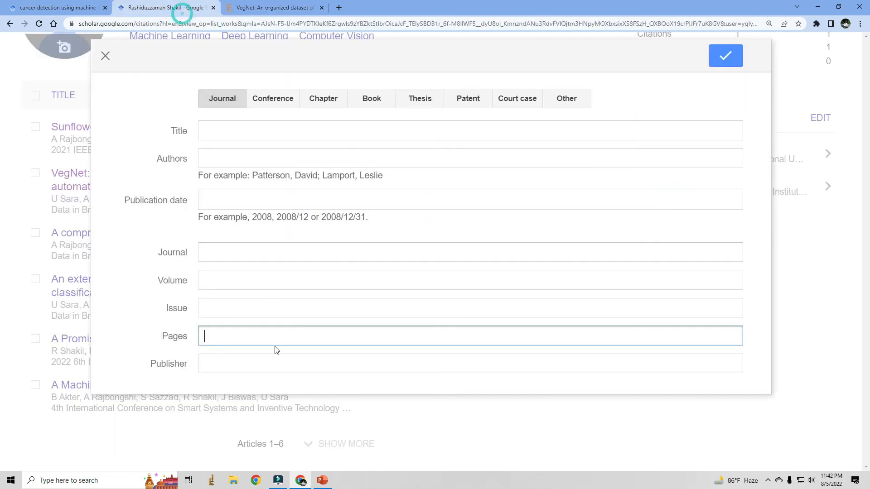
click(236, 361)
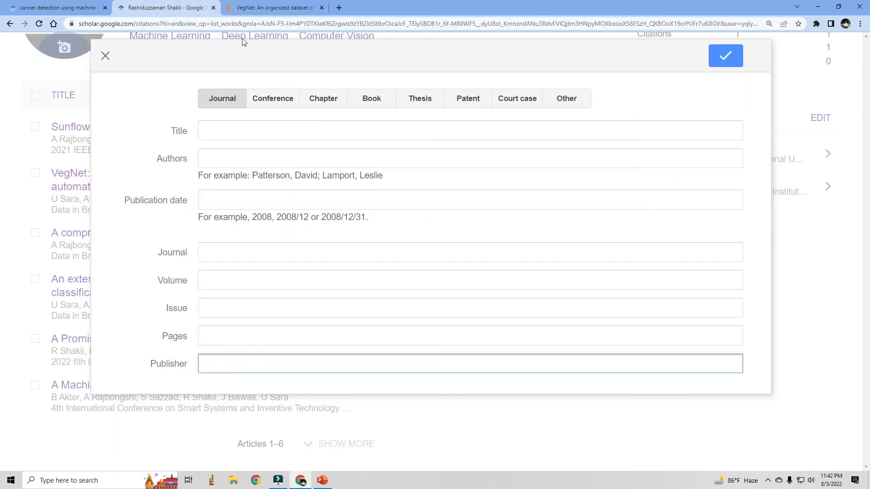
click(255, 8)
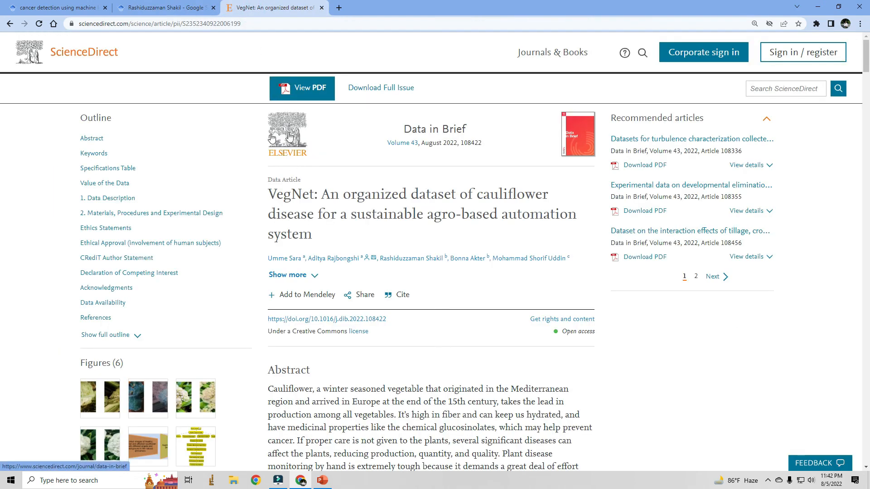
click(159, 6)
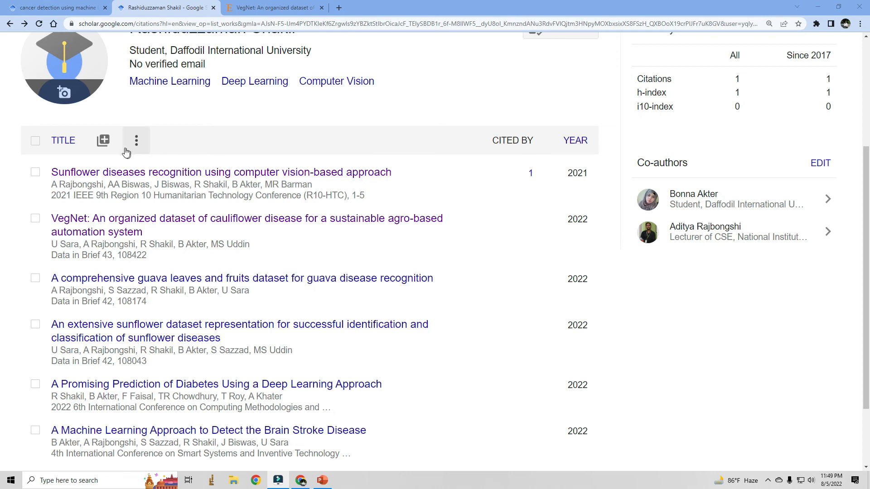
click(105, 142)
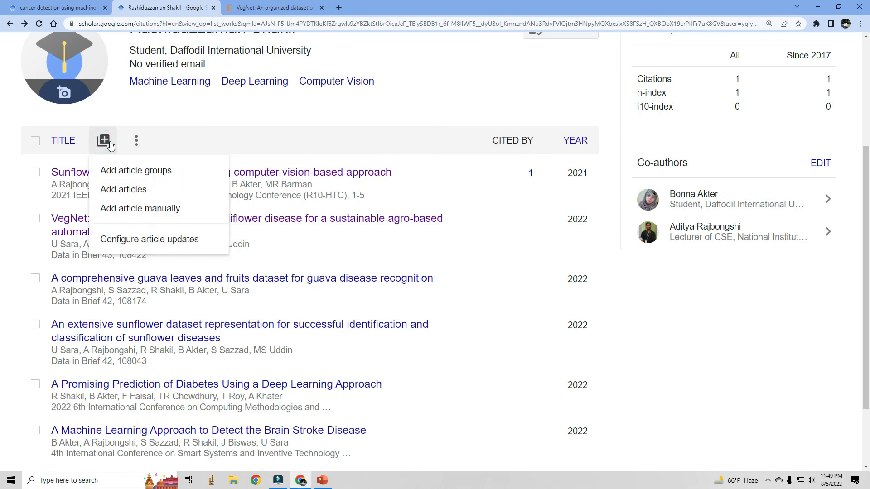
click(171, 123)
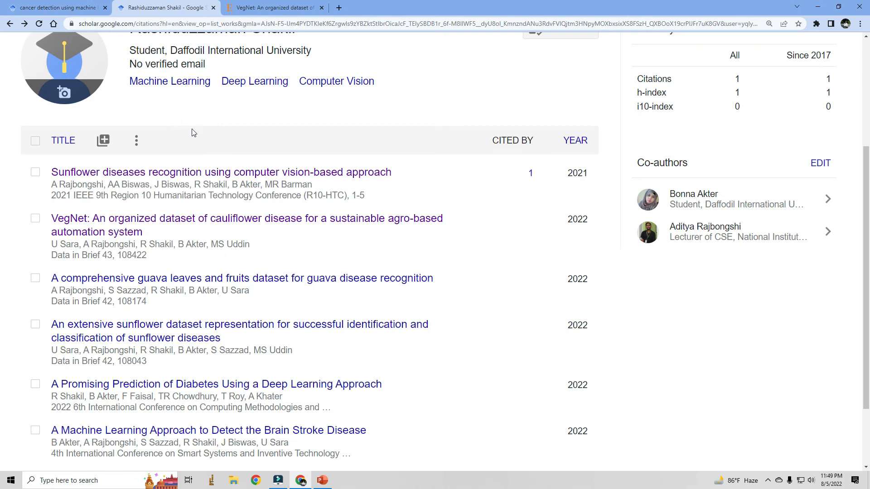
scroll(201, 137, up, 1)
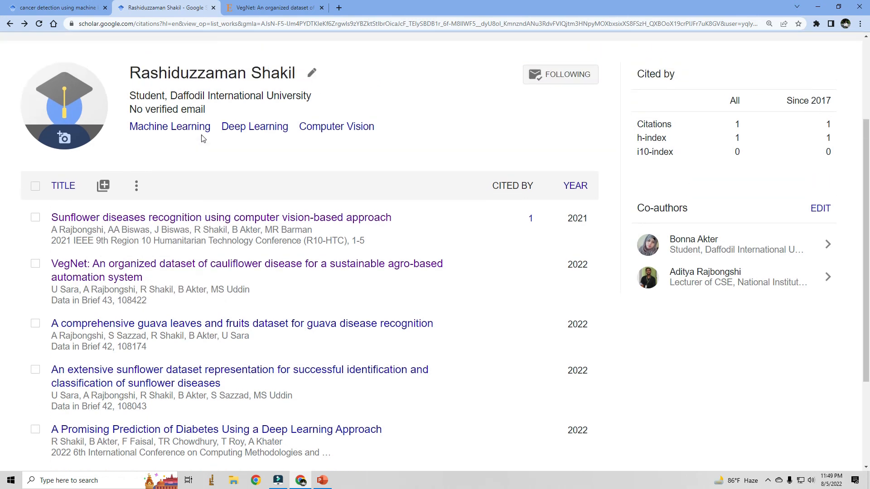